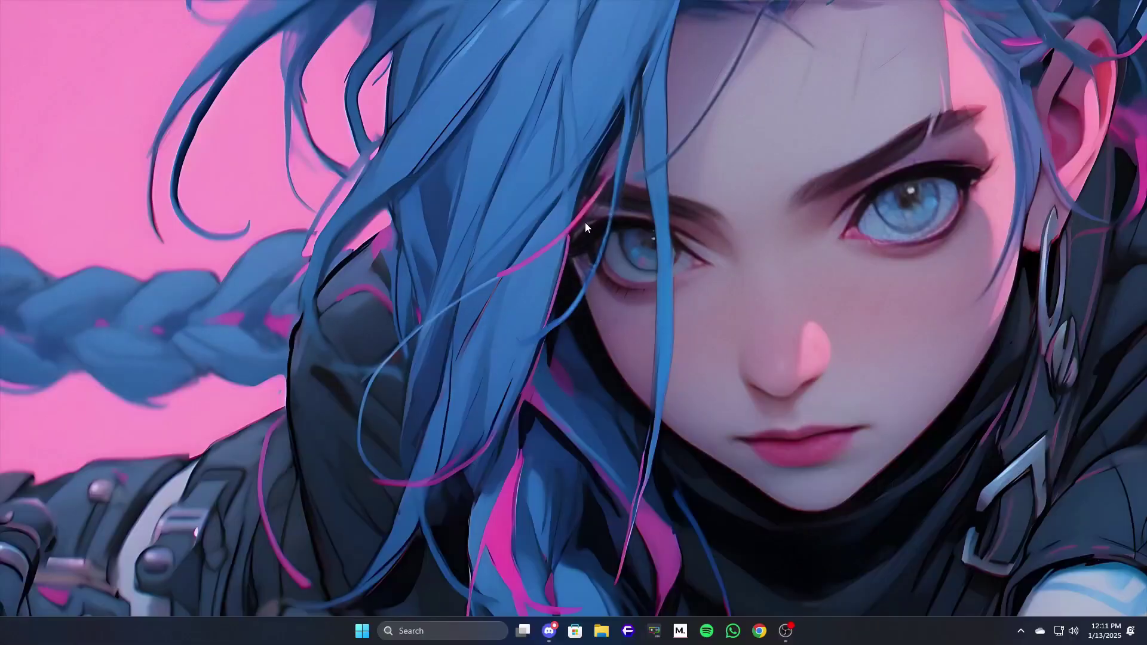
- Refresh the desktop and switch to the next desktop background
right_click(585, 227)
left_click(657, 273)
right_click(536, 224)
left_click(668, 304)
- Check the clipboard history panel with Win+V, then close it
key("super+v")
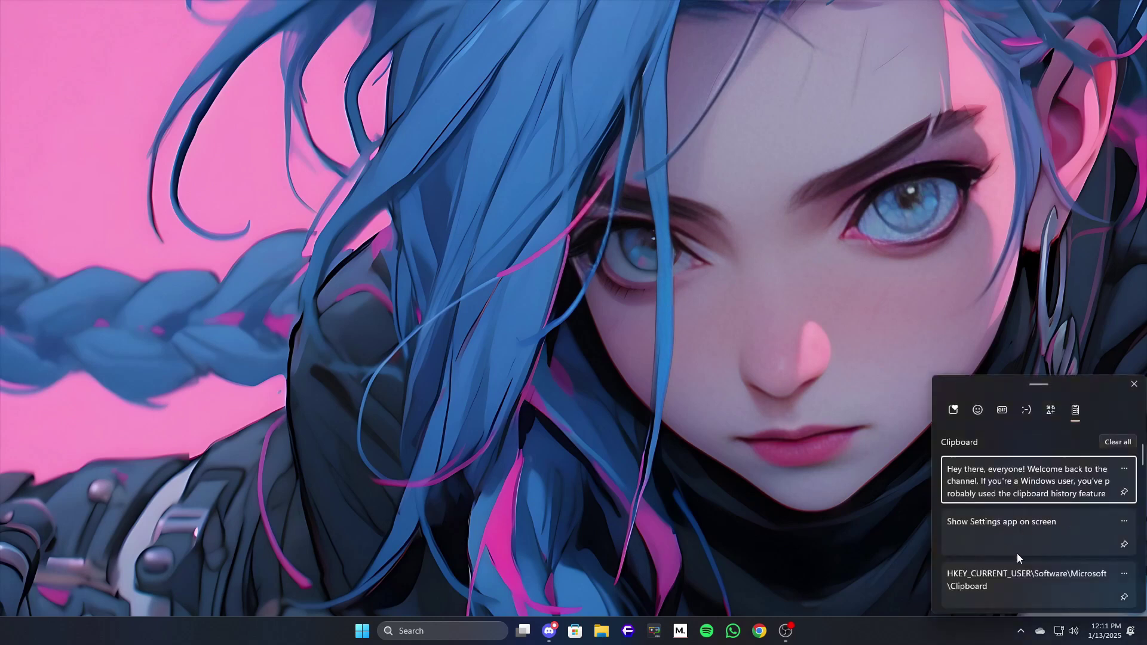
scroll(1025, 554, "down", 5)
scroll(1037, 552, "down", 3)
left_click(764, 448)
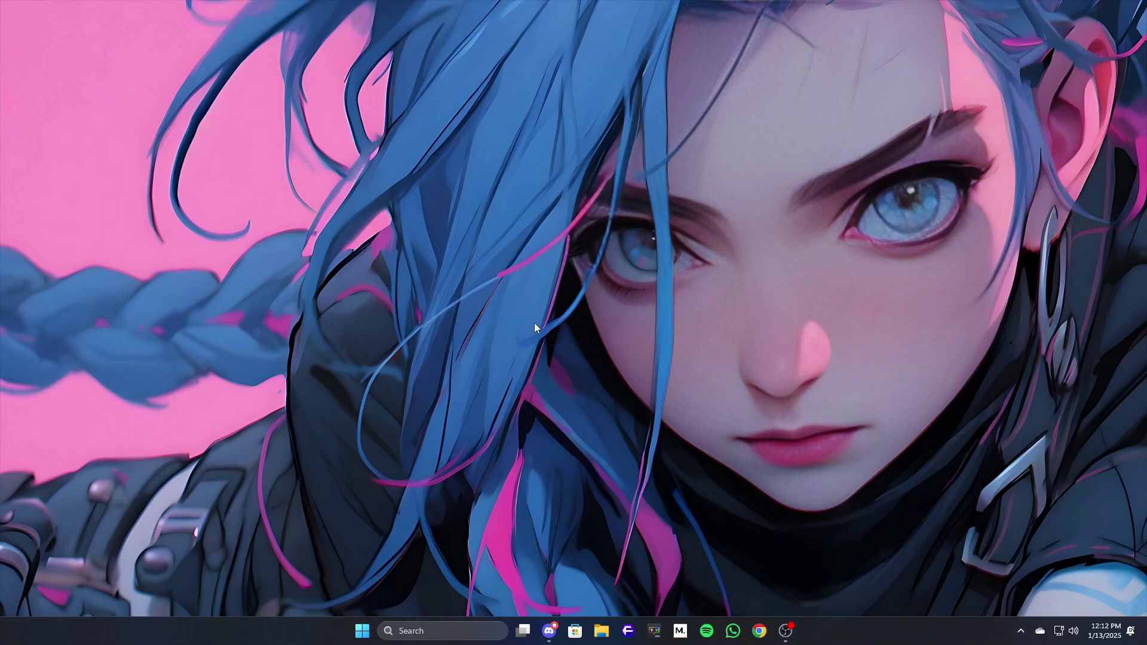
- On the Clipboard settings page, toggle clipboard sync across devices off and back on, then close Settings
key("super+i")
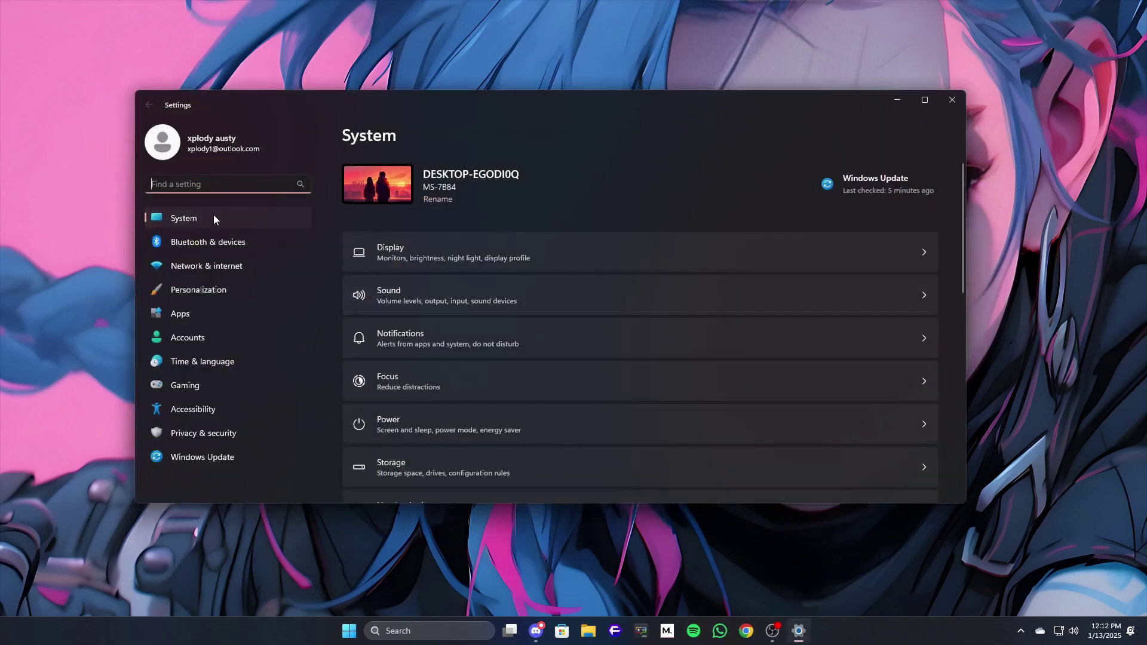
scroll(460, 400, "down", 5)
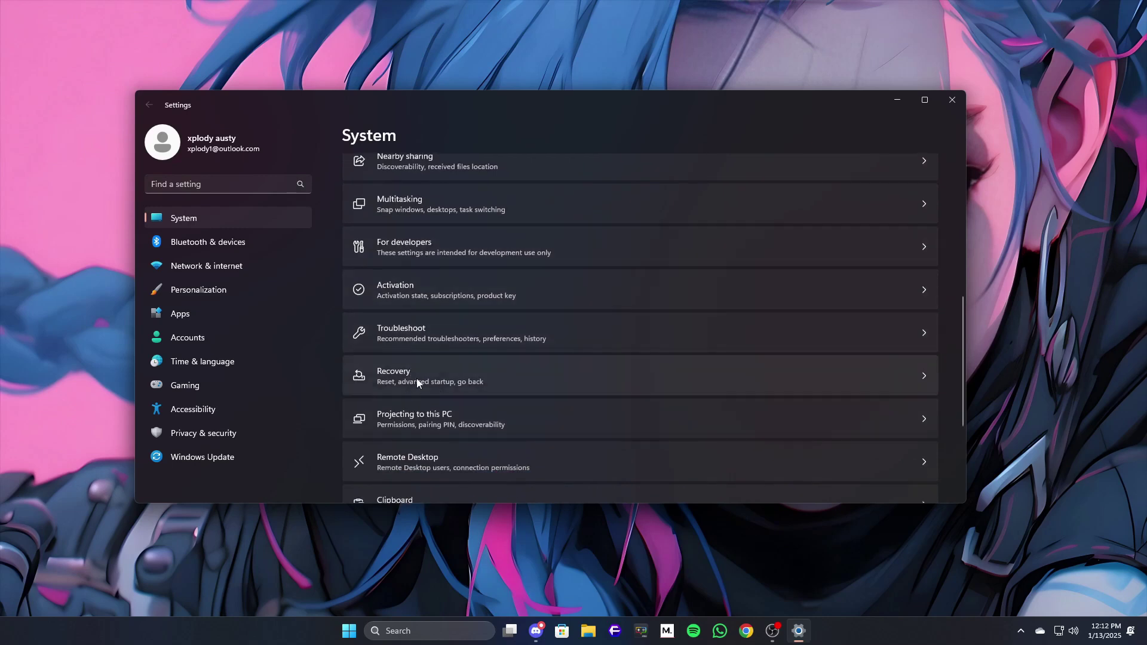
scroll(421, 413, "down", 2)
left_click(420, 433)
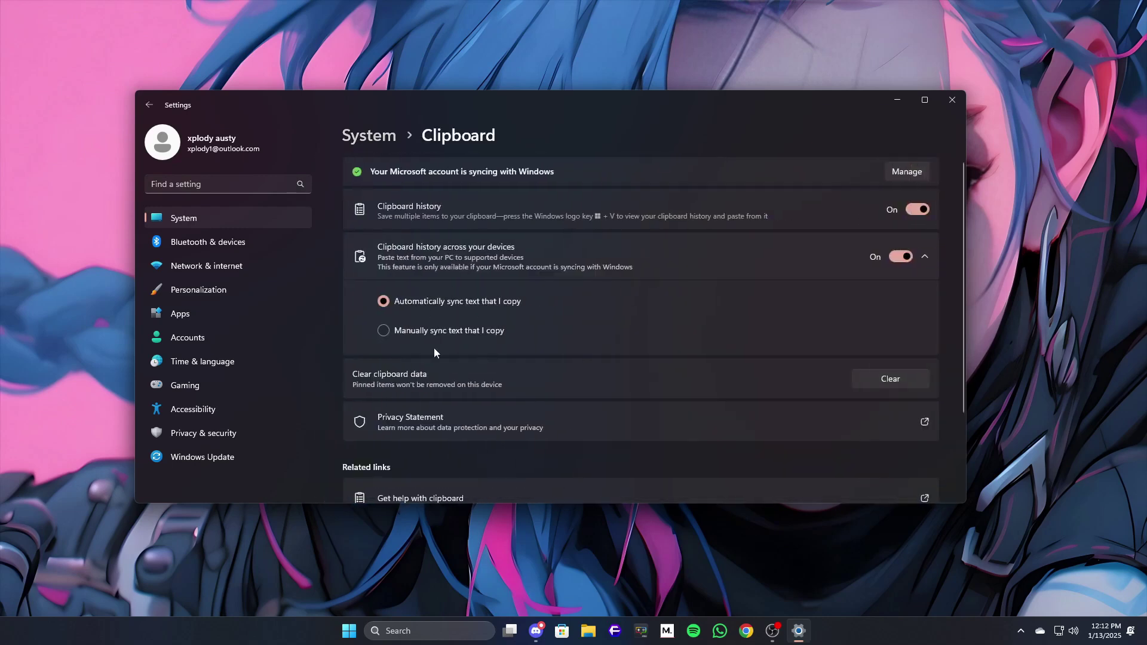
left_click(898, 257)
left_click(898, 256)
scroll(641, 330, "down", 2)
scroll(641, 330, "up", 2)
left_click(952, 102)
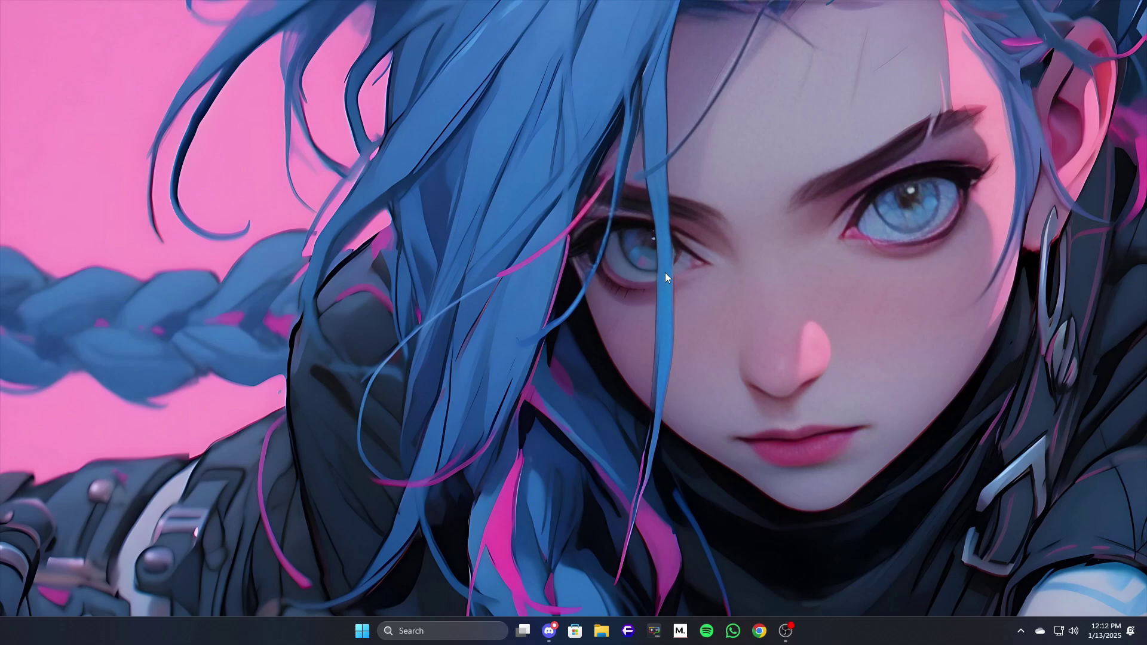
- Restart Windows Explorer from Task Manager, then close Task Manager
key("ctrl+shift+Escape")
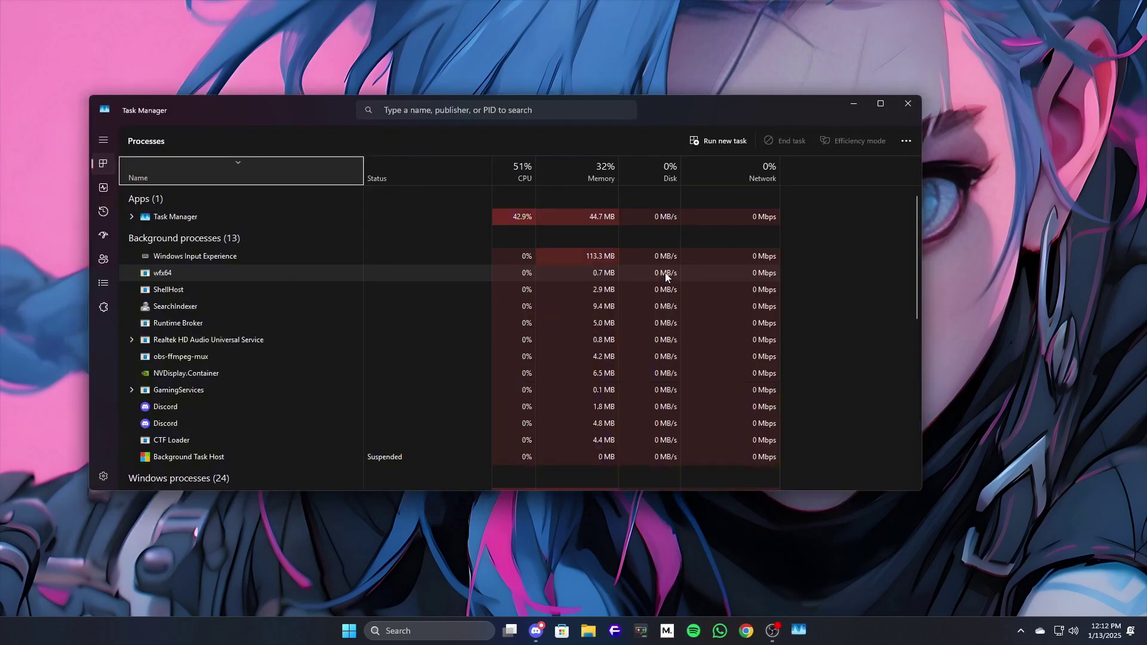
left_click(219, 325)
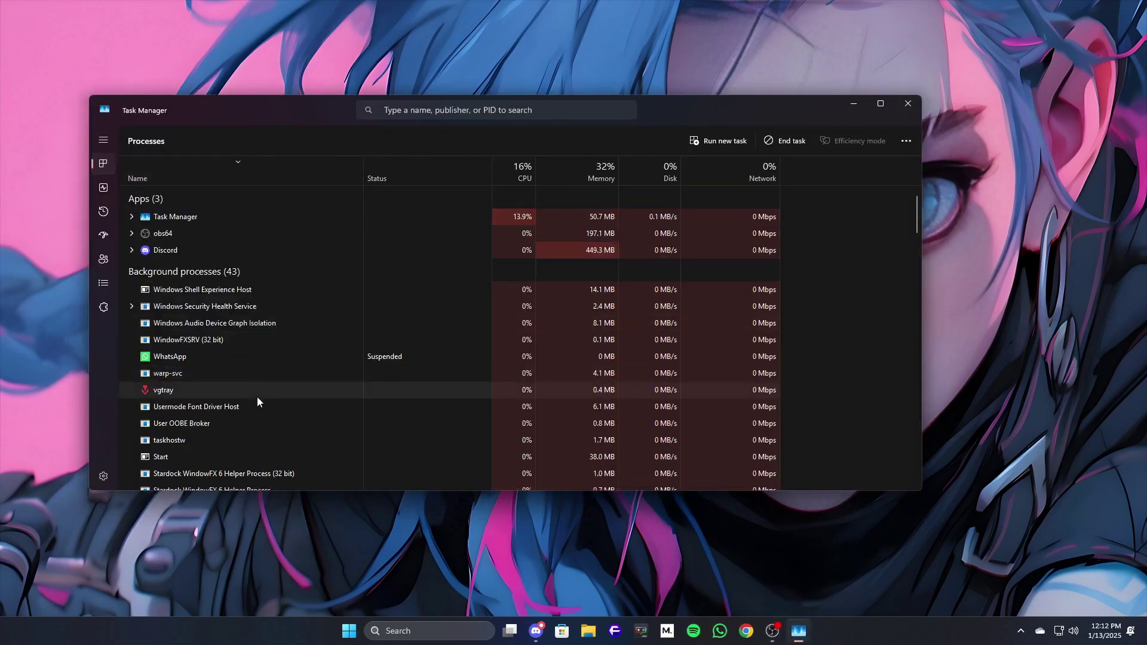
scroll(252, 414, "down", 5)
scroll(233, 442, "up", 2)
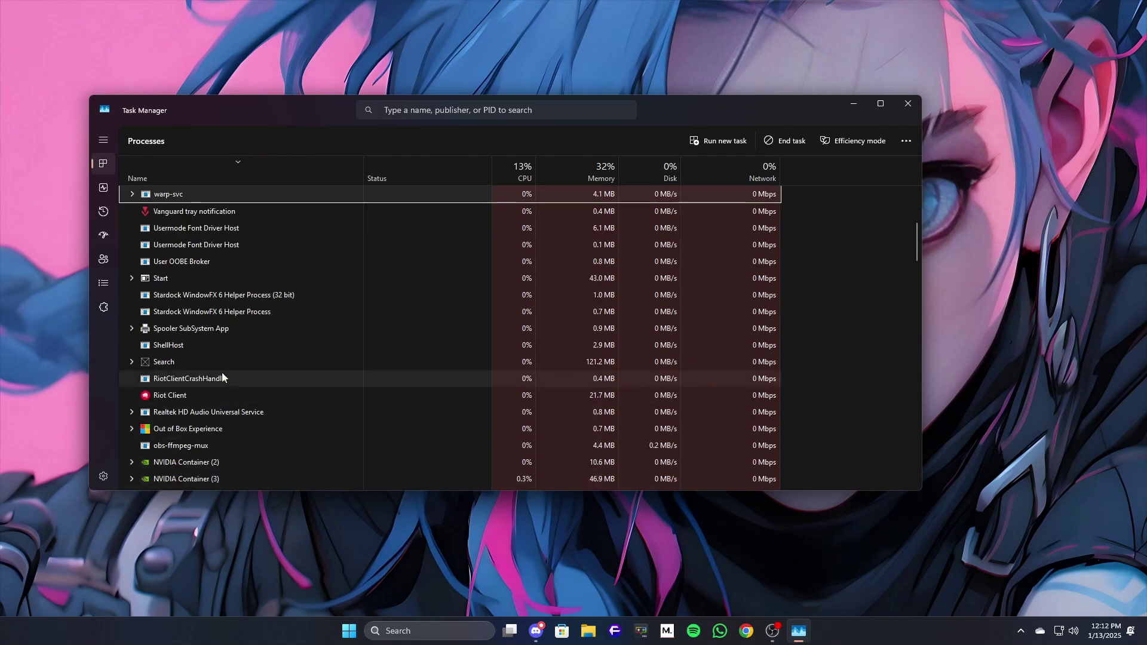
scroll(221, 372, "down", 10)
right_click(201, 444)
left_click(279, 448)
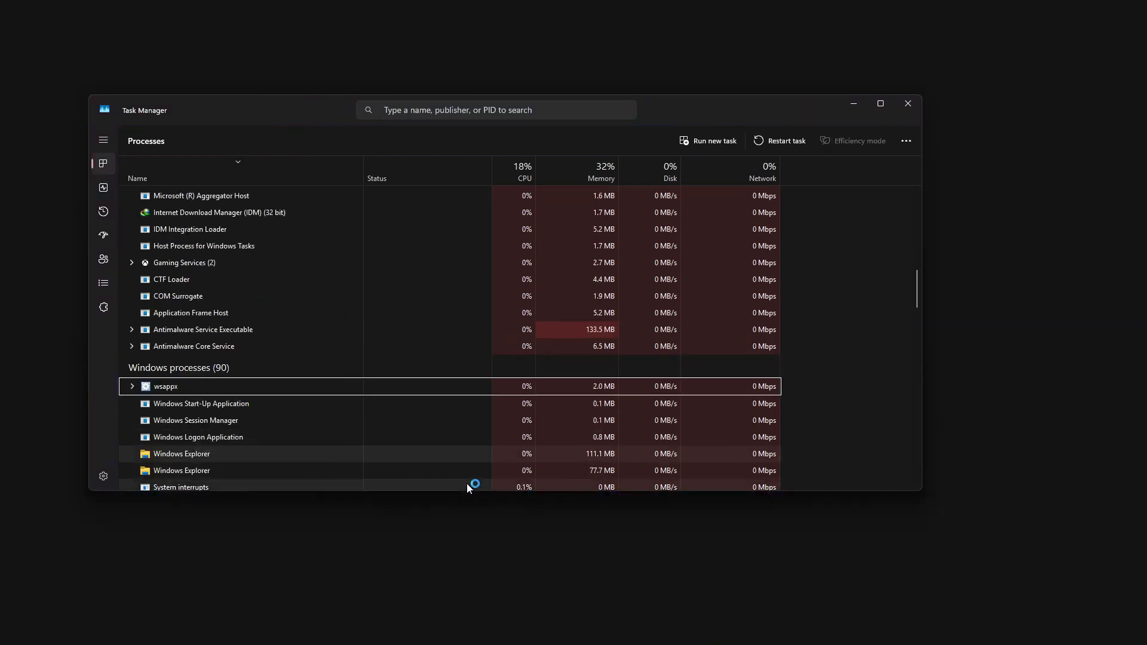
left_click(908, 105)
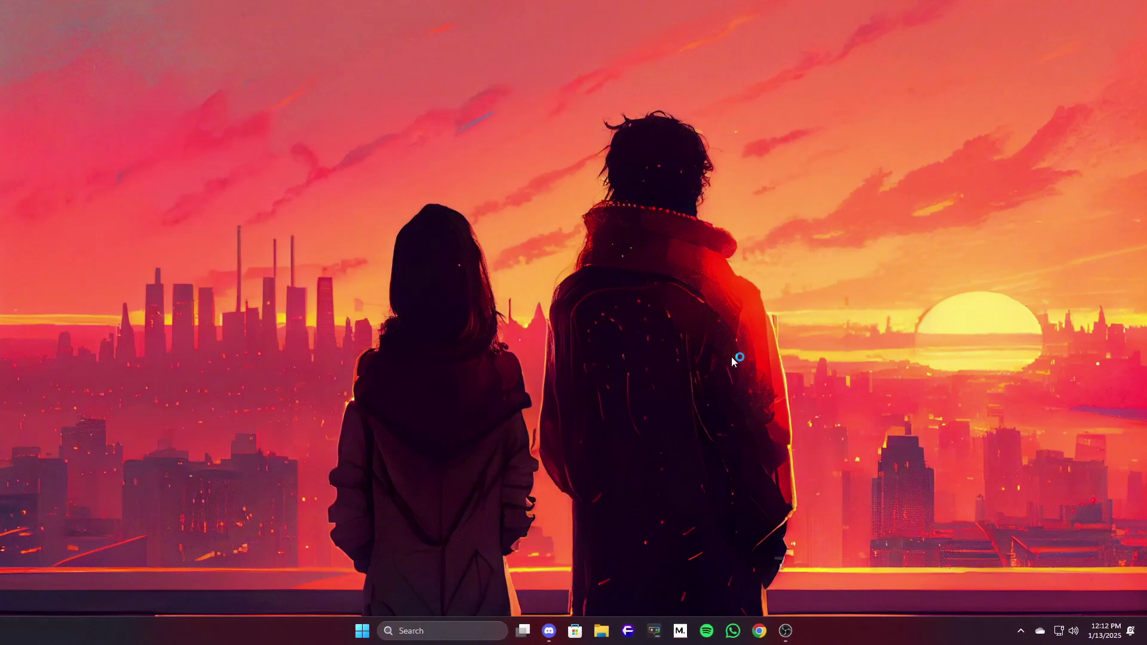
- Verify that clipboard history now opens with Win+V
key("super+v")
scroll(1020, 550, "down", 2)
scroll(1020, 550, "up", 2)
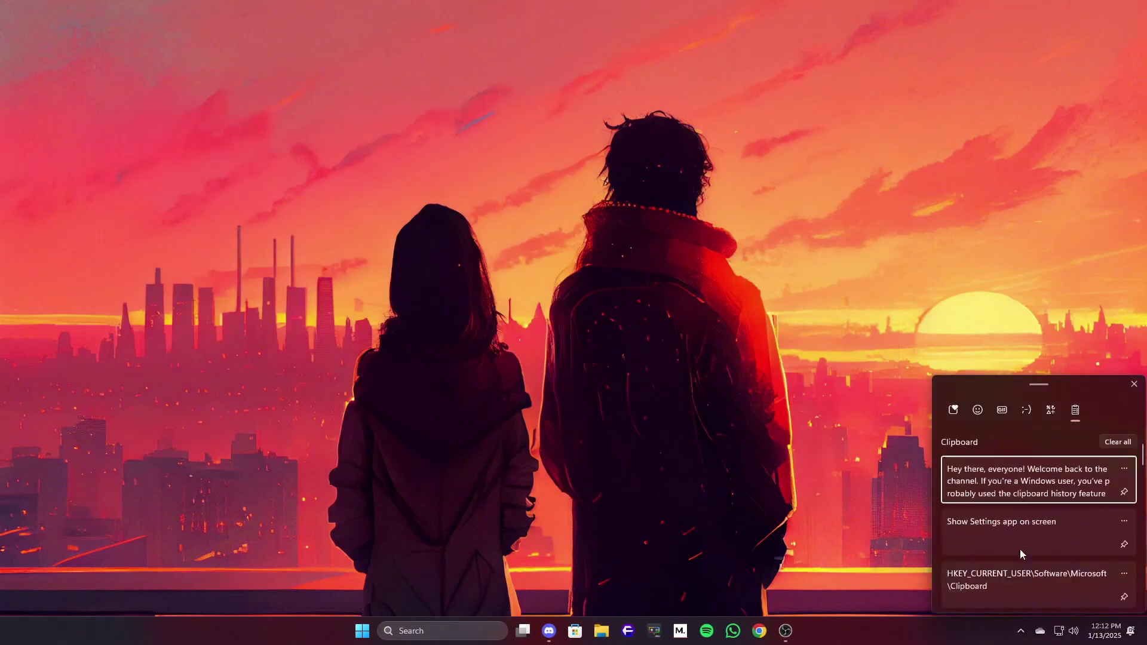
- Close the clipboard history panel and refresh the desktop
left_click(694, 458)
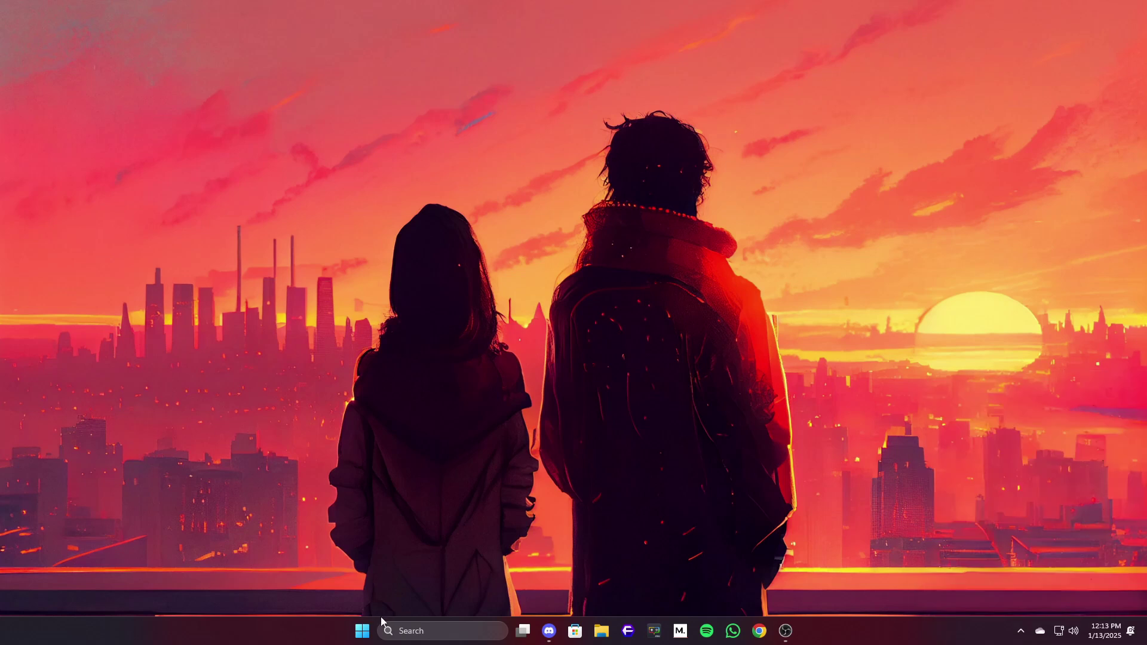
right_click(534, 449)
left_click(528, 287)
- Run Check for updates on the Windows Update page, then close Settings
left_click(367, 625)
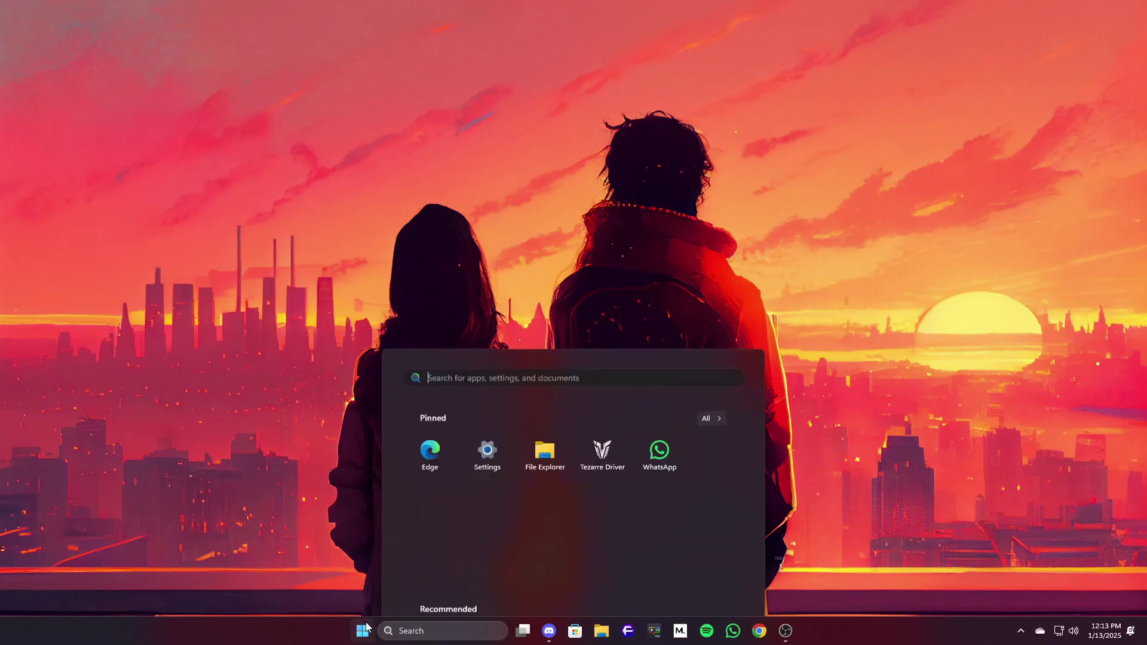
left_click(487, 277)
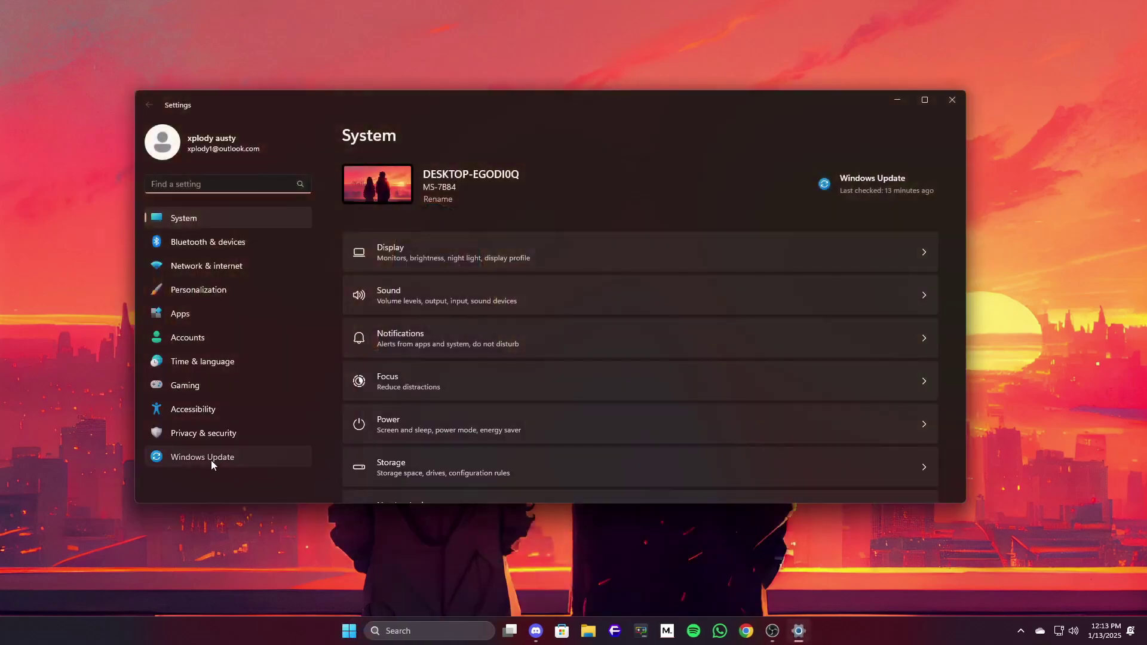
left_click(211, 460)
left_click(899, 193)
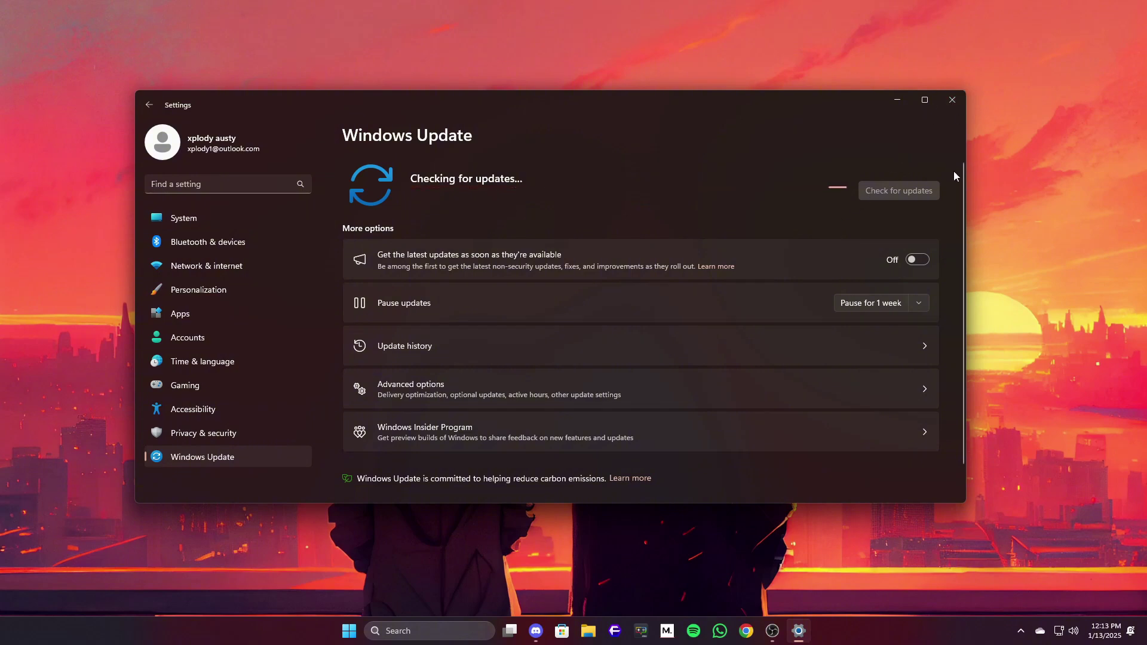
left_click(952, 100)
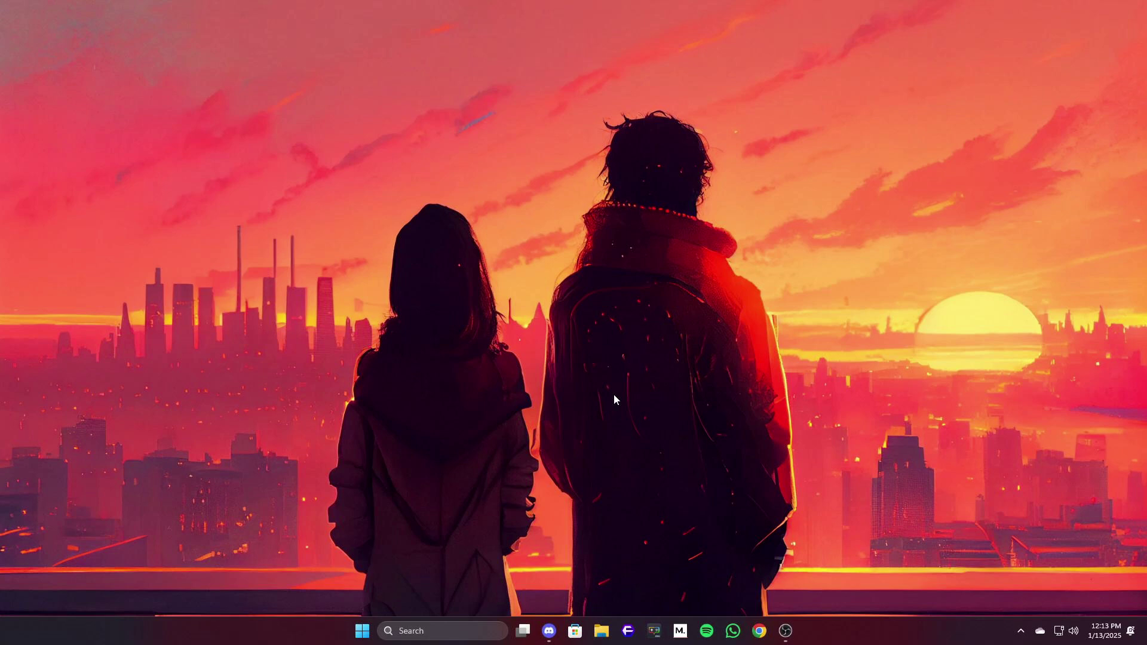
- Launch Registry Editor via Run 'regedit' and approve the permission prompt
key("super+r")
type("regedi")
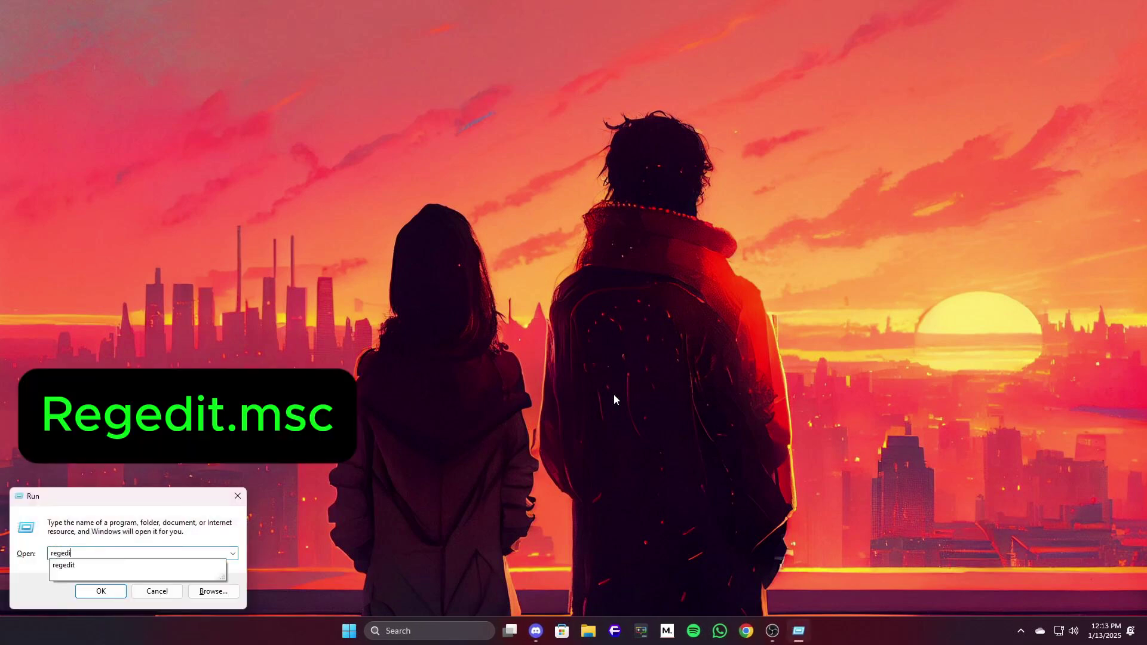
type("t.")
key("Return")
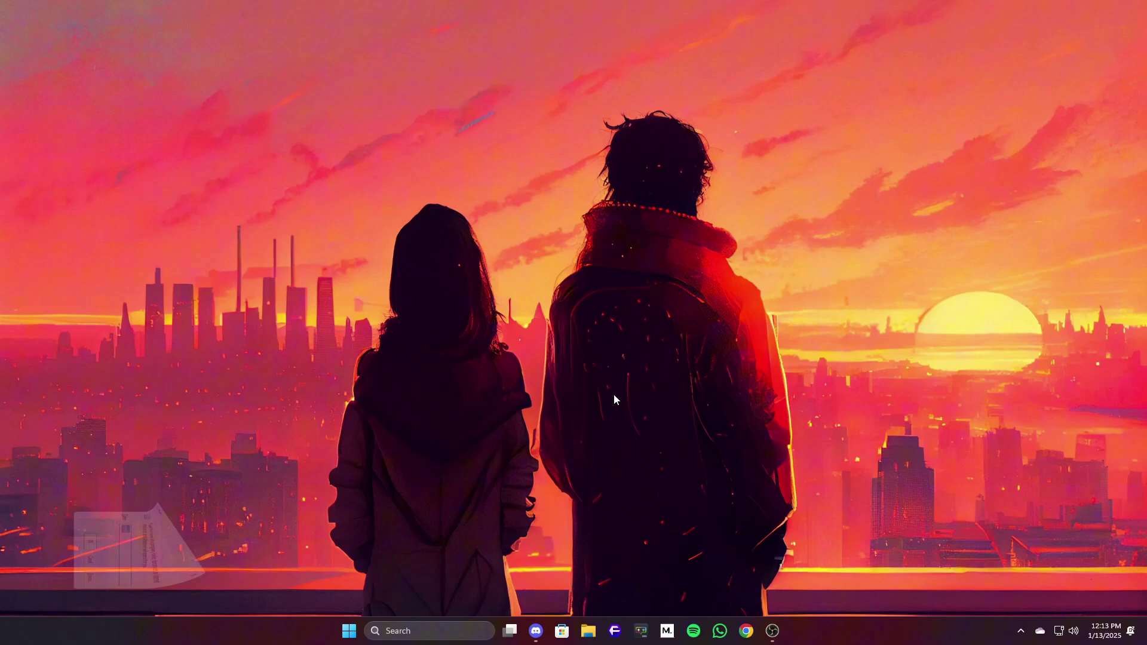
left_click(625, 409)
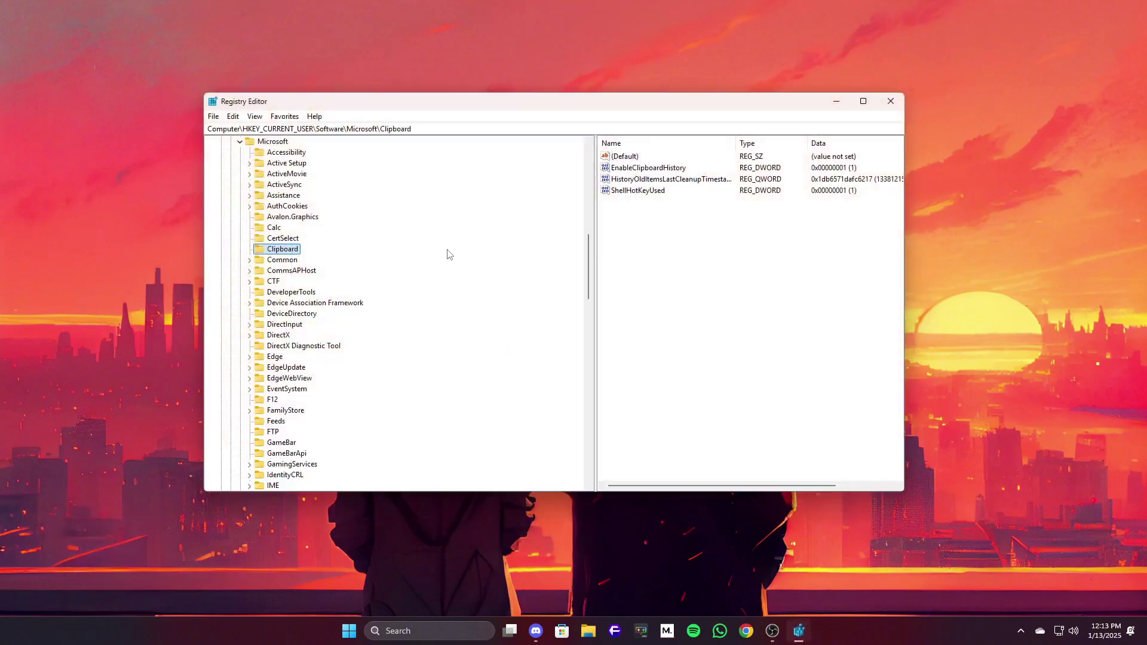
- Go to the Clipboard registry key by pasting its saved path from clipboard history
left_click_drag(421, 128, 194, 127)
key("super+v")
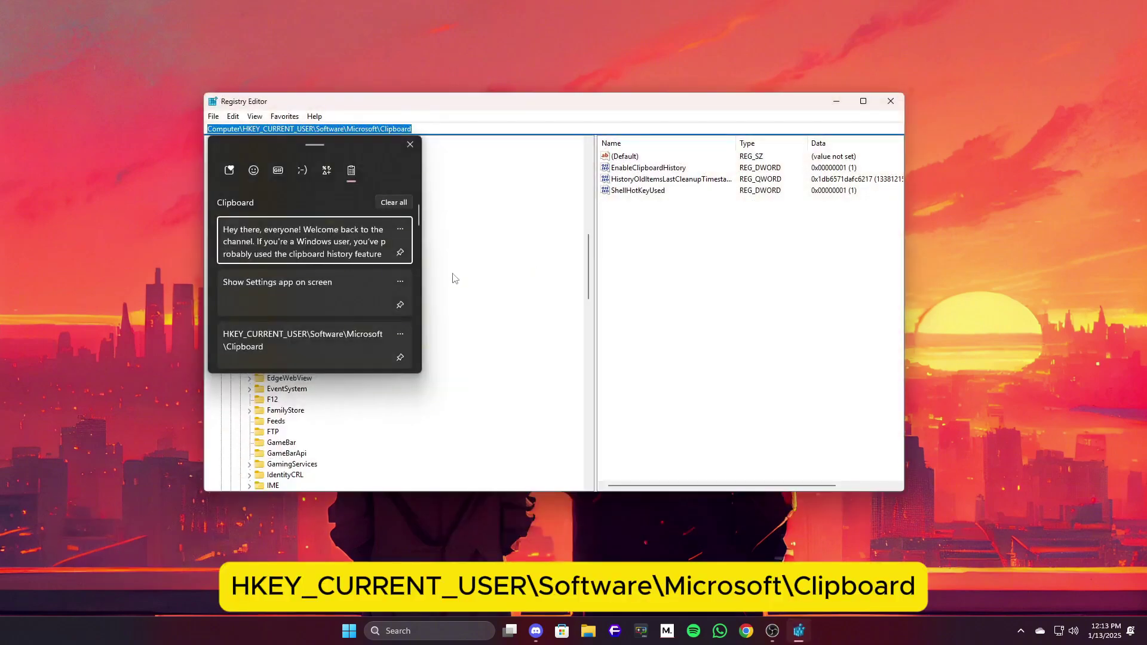
left_click(341, 348)
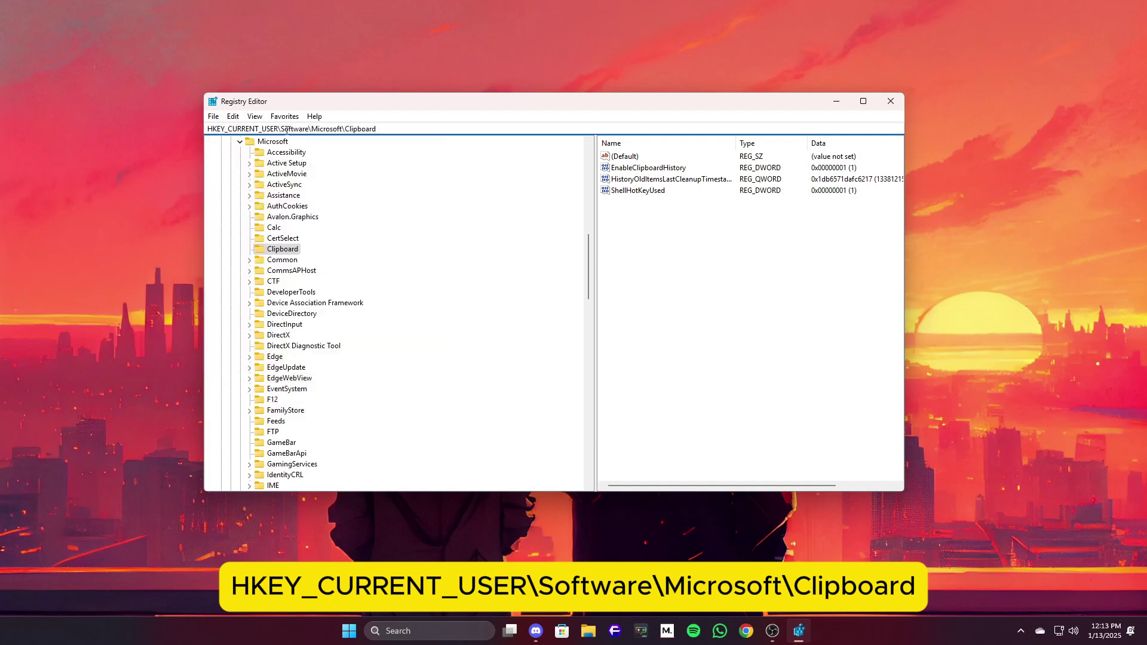
left_click_drag(285, 129, 400, 130)
left_click(405, 130)
key("Return")
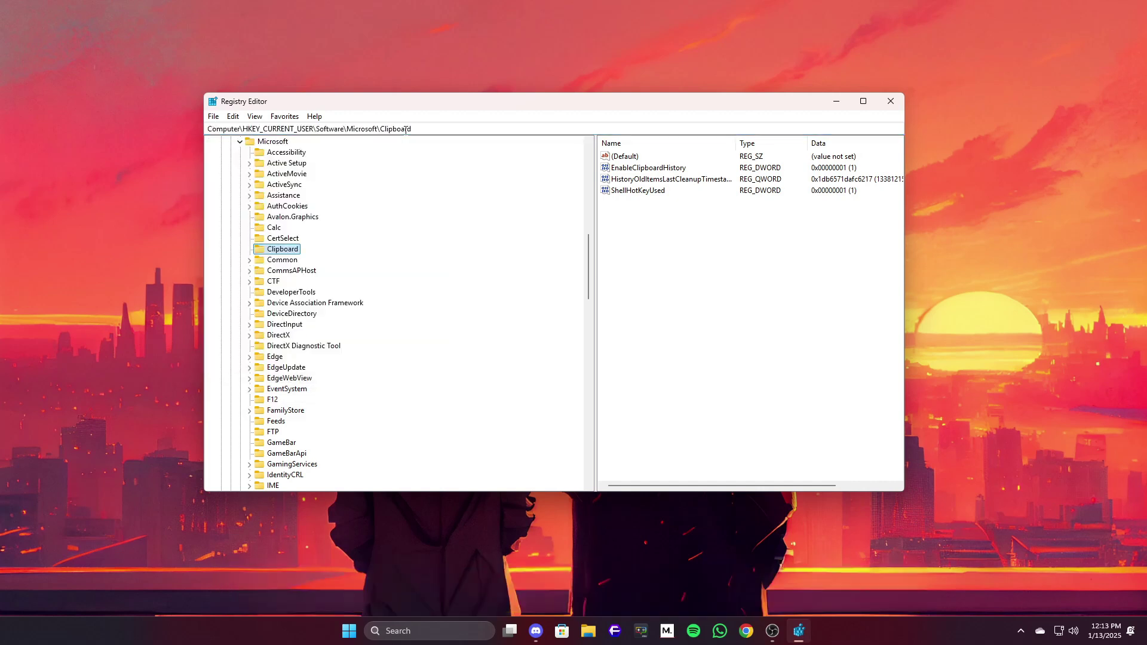
- Create a new DWORD value in the Clipboard key with the default name
left_click(632, 170)
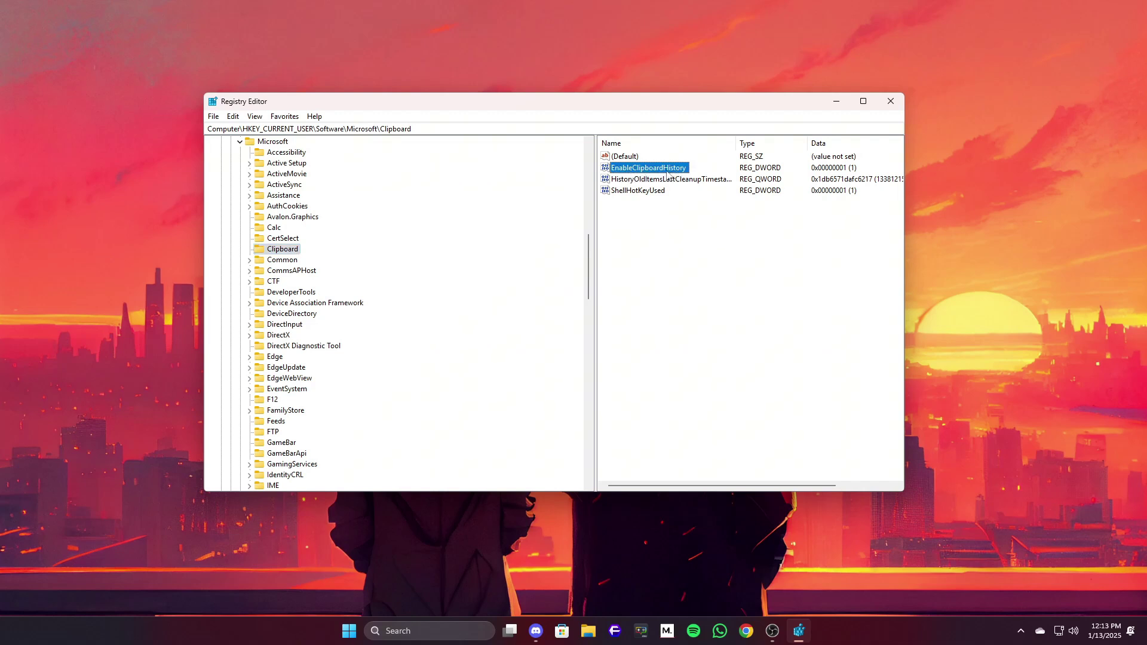
right_click(631, 237)
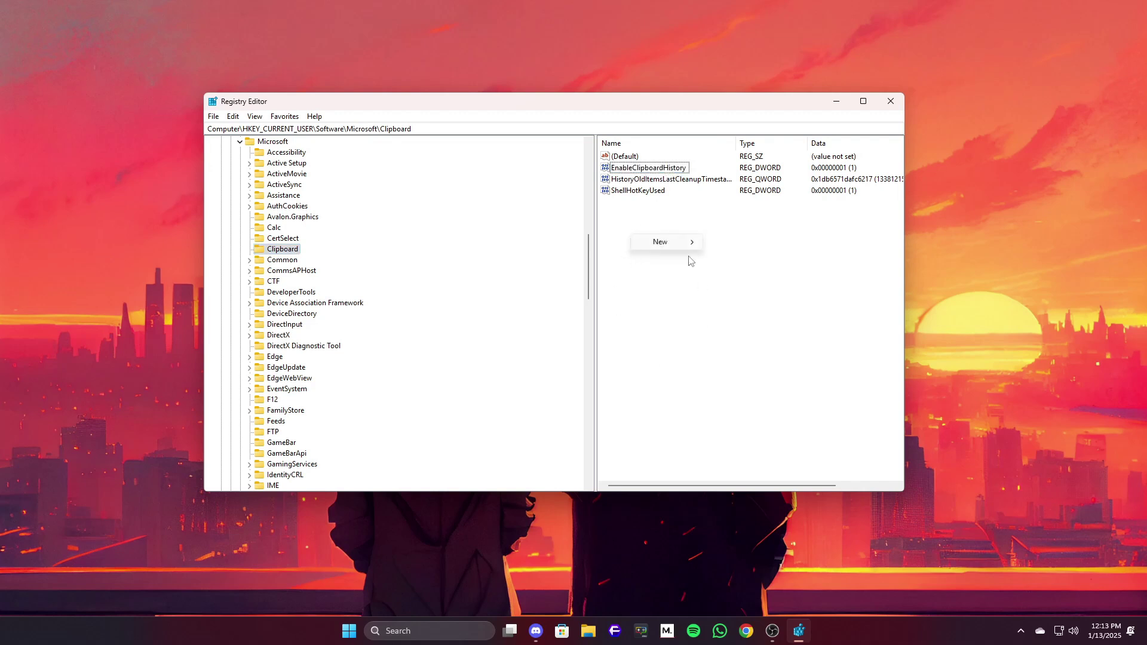
mouse_move(693, 249)
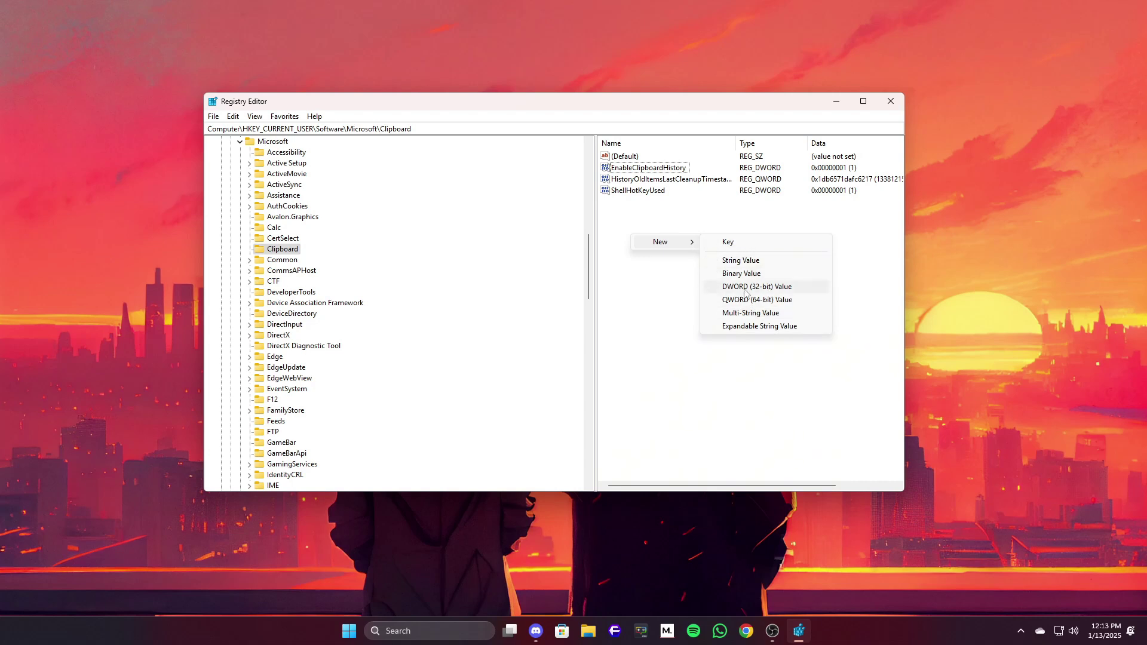
left_click(789, 288)
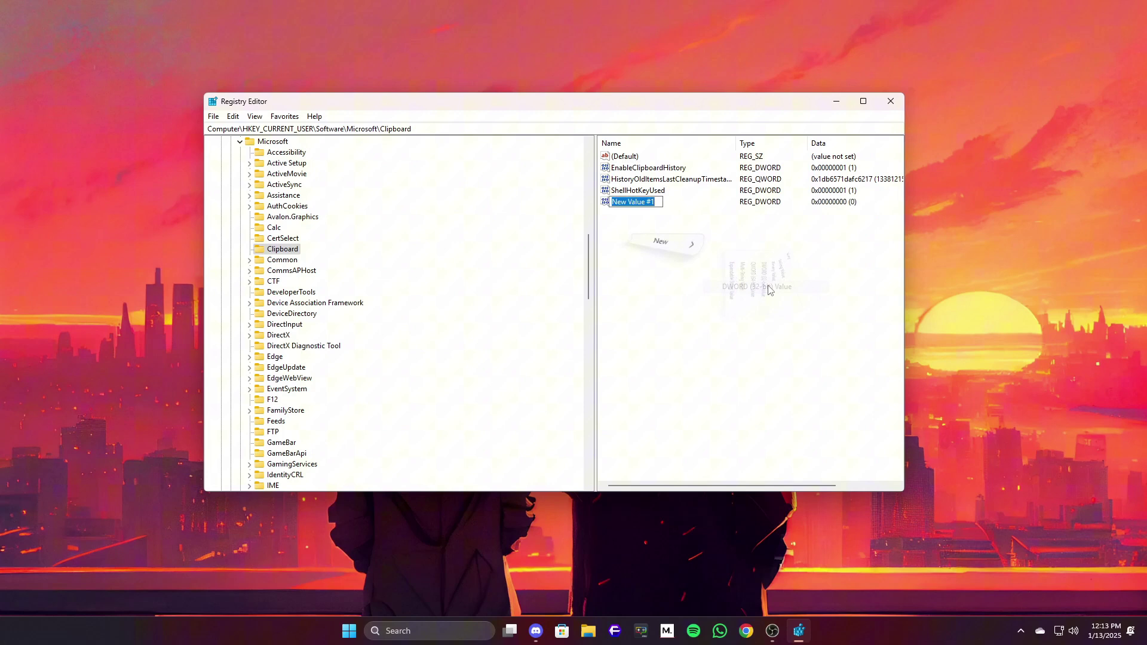
key("Return")
- Delete the stray 'New Value #1' and keep EnableClipboardHistory set to 1
right_click(635, 204)
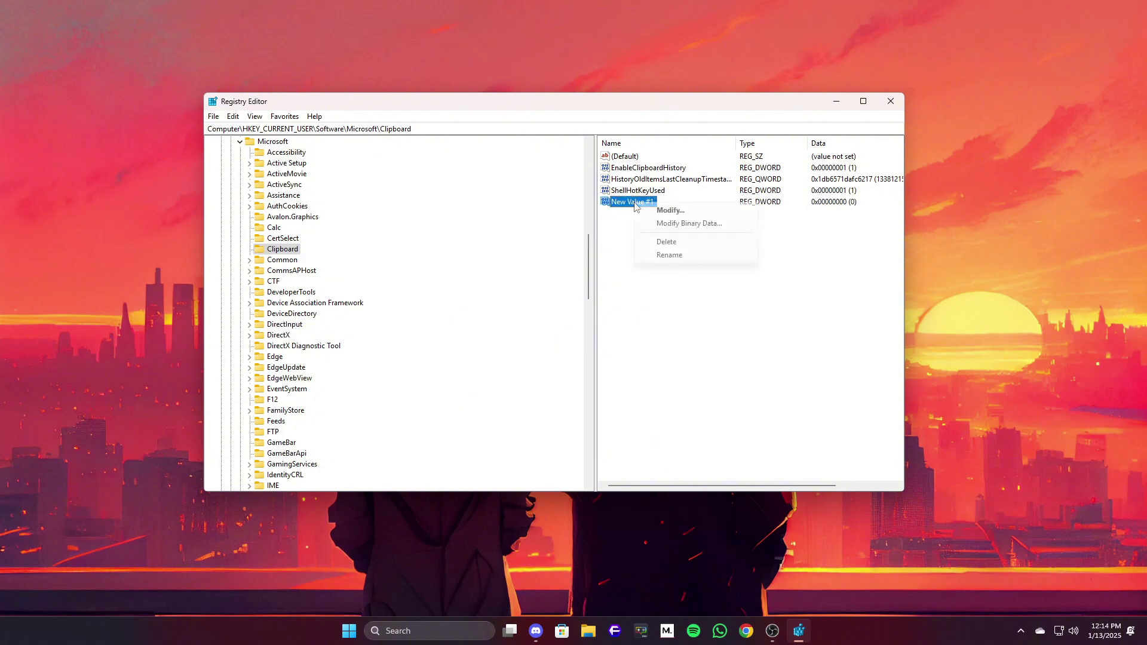
left_click(693, 244)
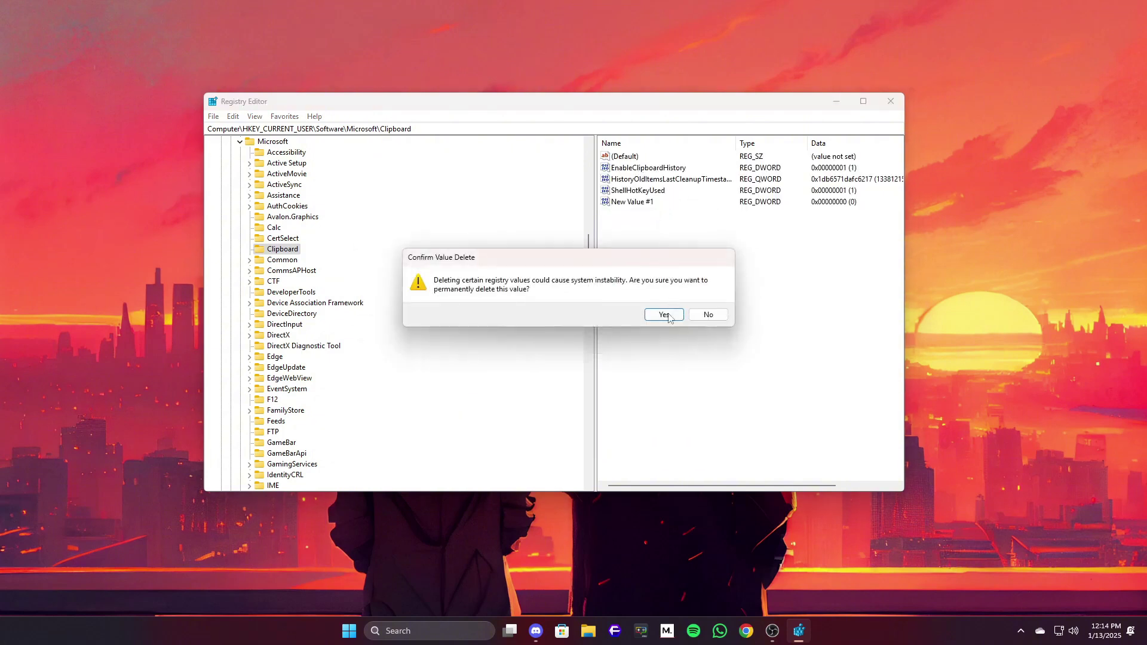
left_click(664, 315)
double_click(648, 168)
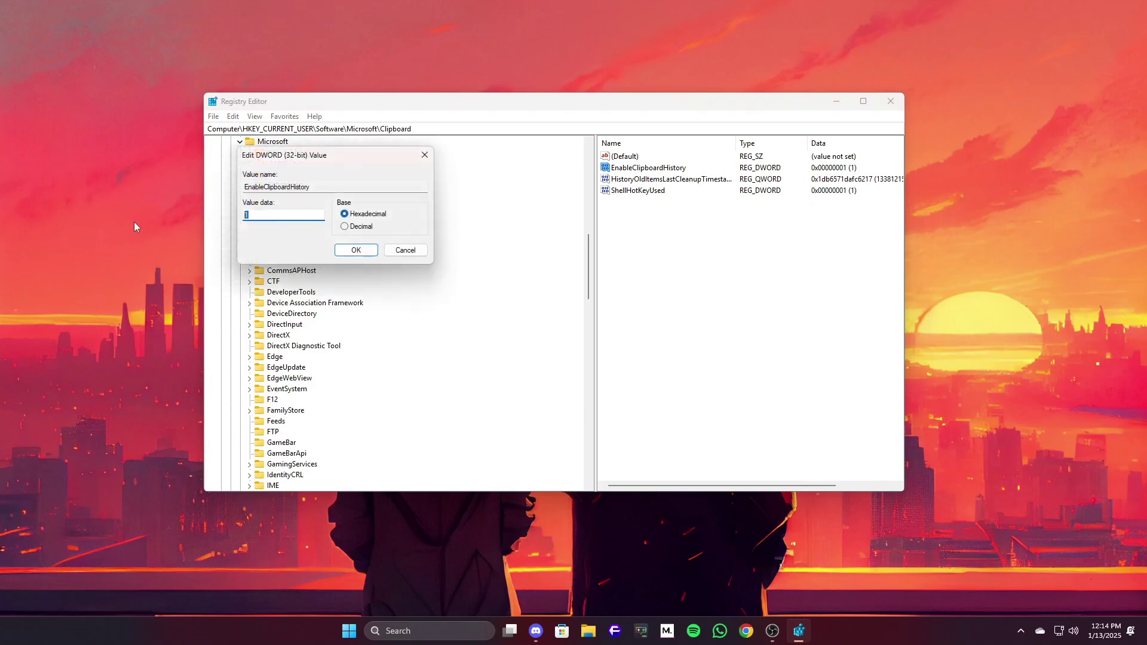
left_click(356, 250)
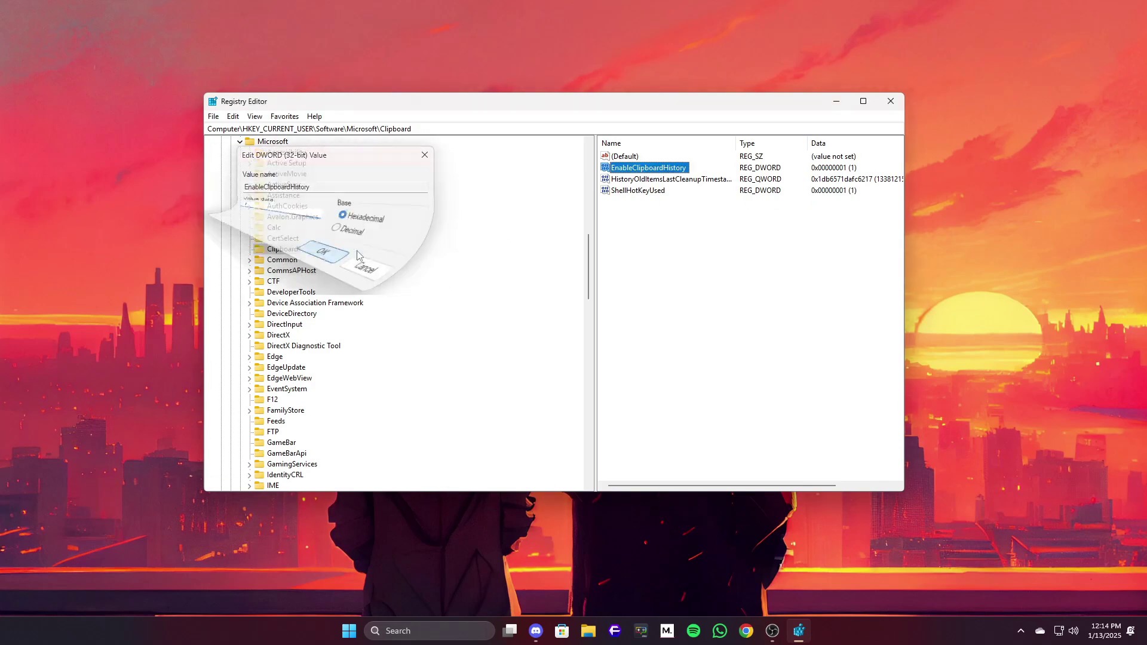
- Close Registry Editor and refresh the desktop
left_click(890, 101)
right_click(357, 197)
left_click(436, 246)
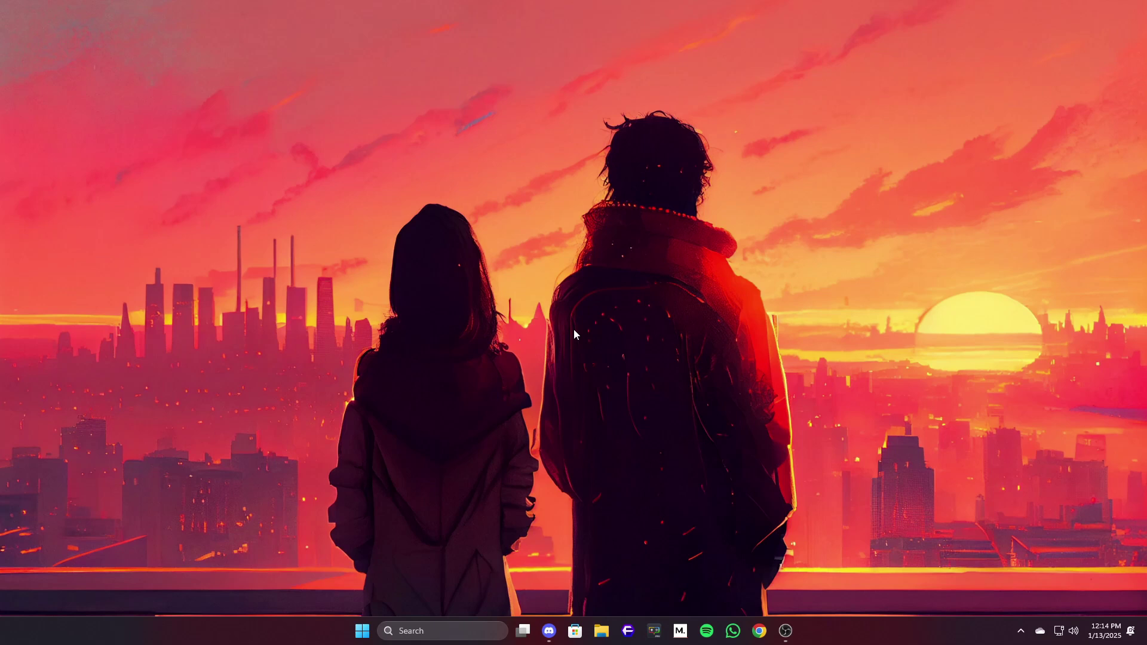
- Launch gpedit.msc, reposition the editor window and widen its navigation pane
key("super+r")
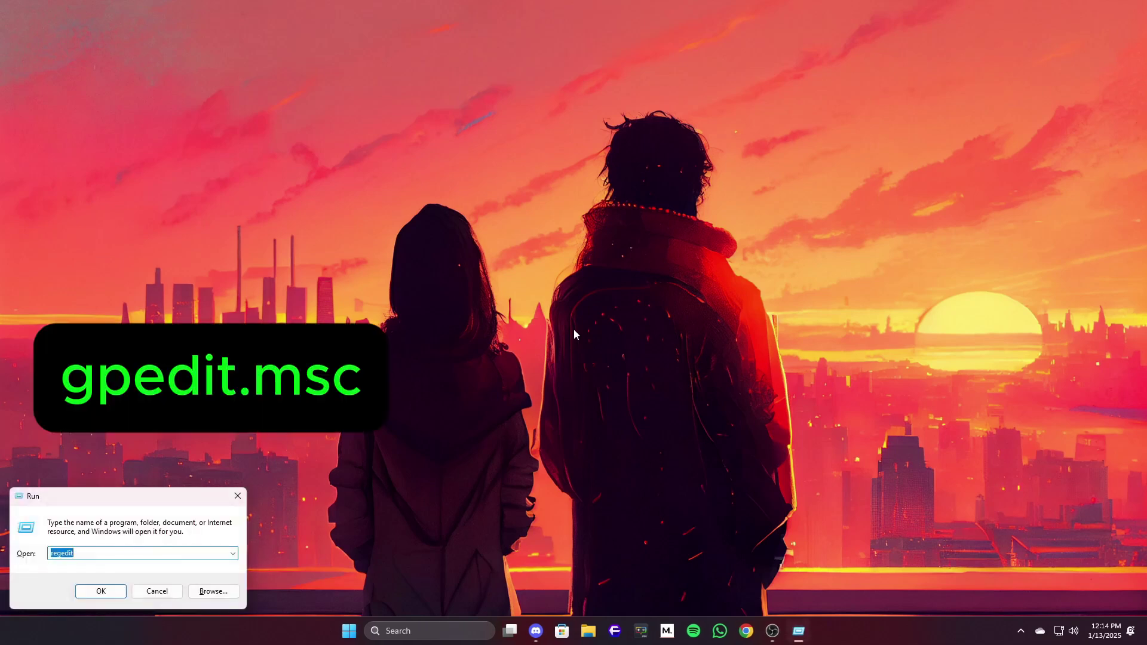
type("gpedit.msc")
key("Return")
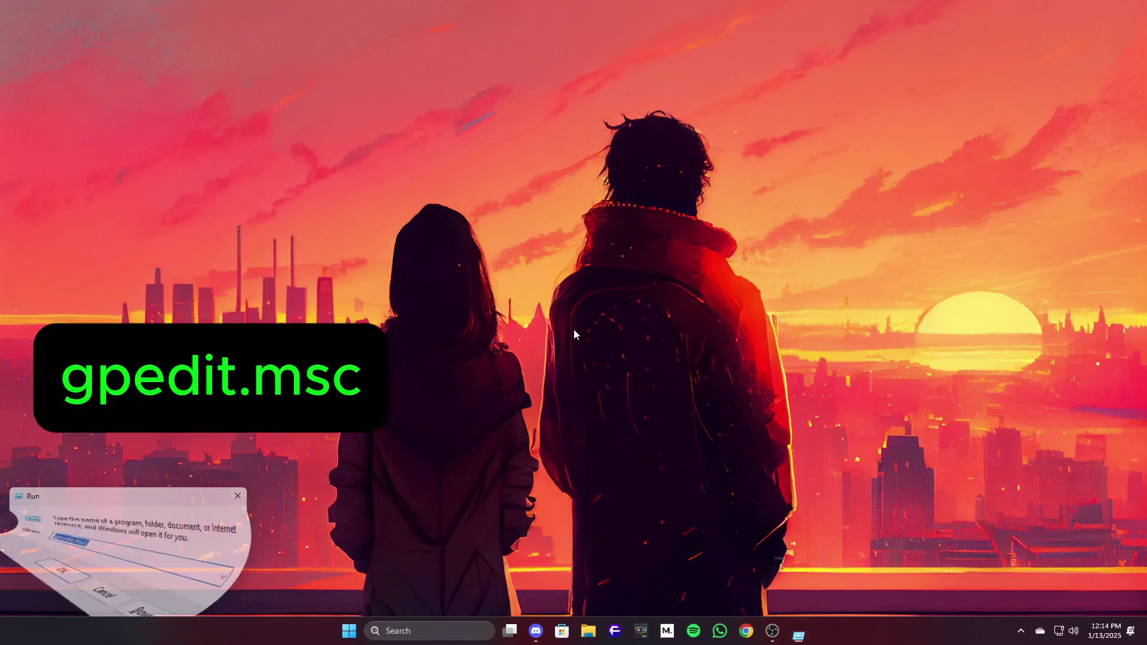
left_click_drag(348, 107, 474, 156)
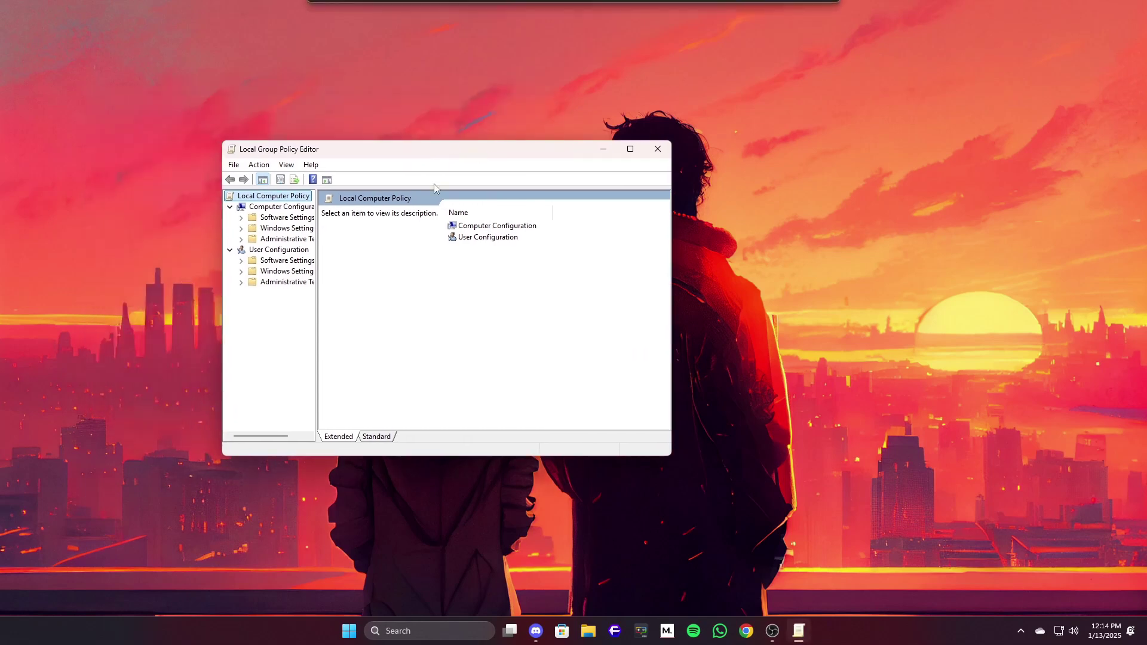
left_click_drag(317, 308, 353, 291)
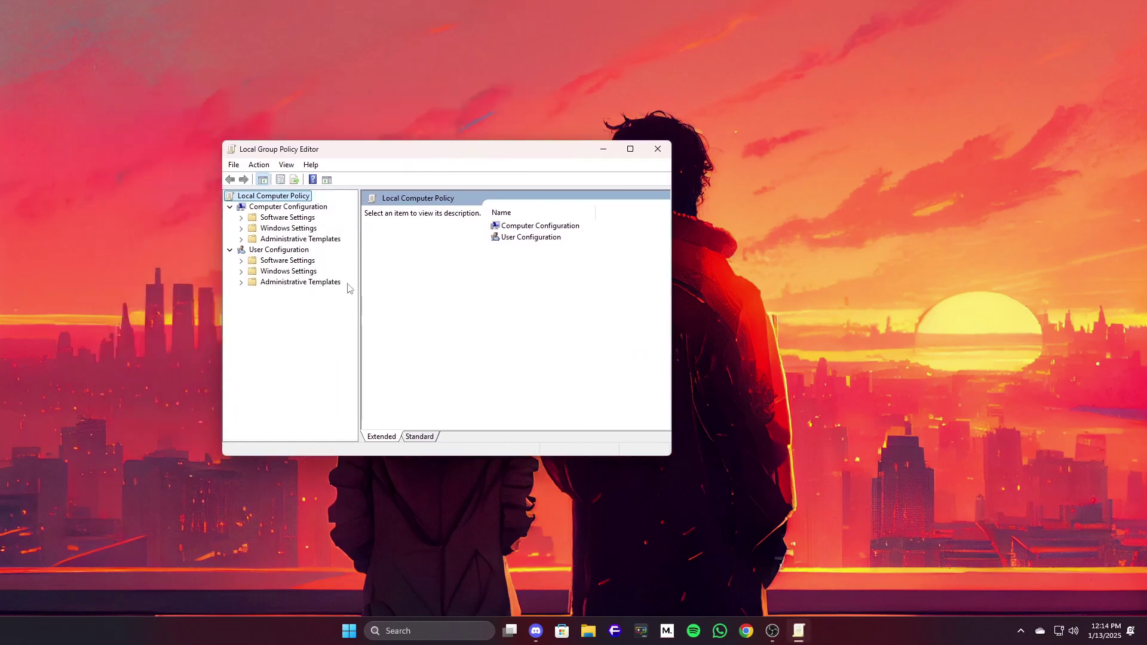
- Navigate to Computer Configuration > Administrative Templates > System > OS Policies
left_click(299, 208)
double_click(539, 249)
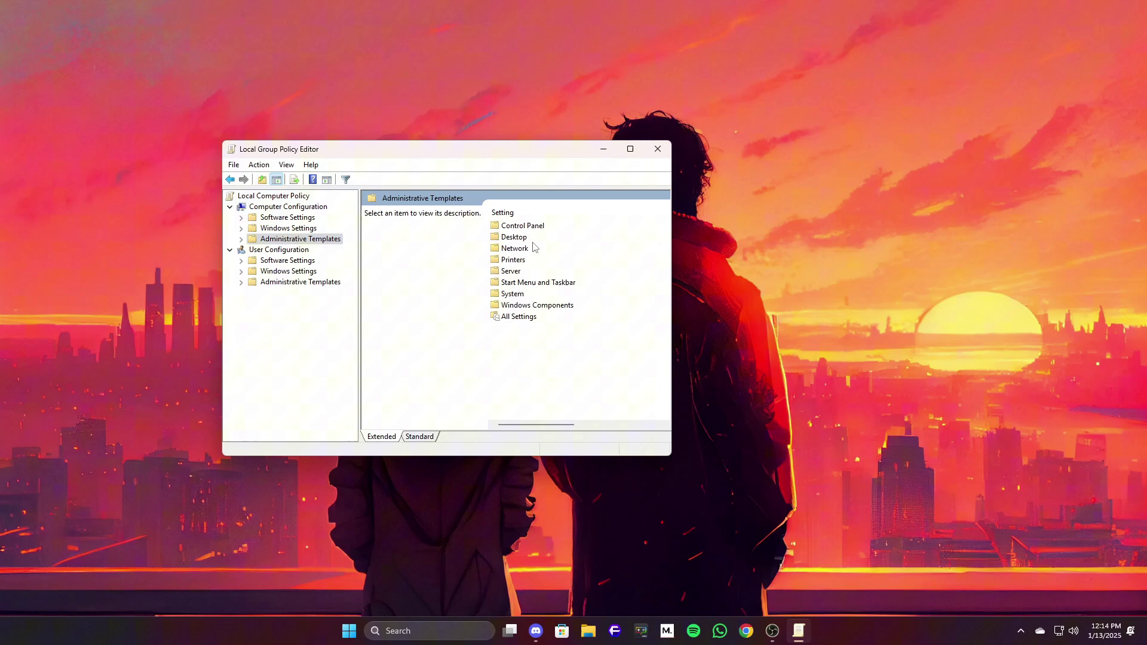
double_click(517, 295)
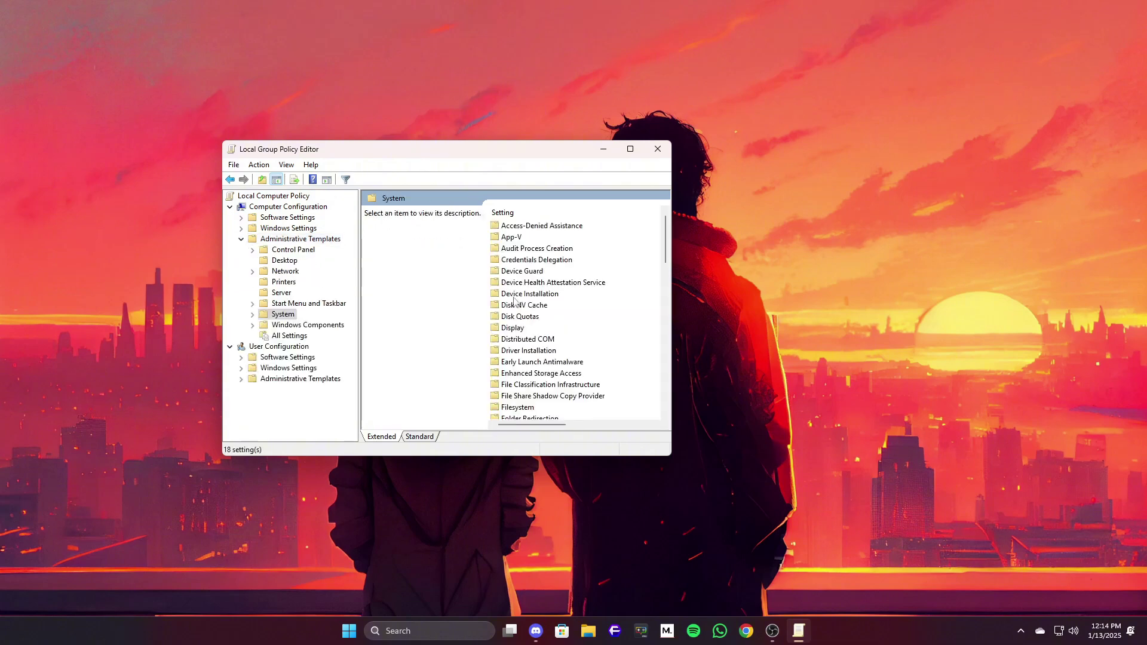
left_click(535, 261)
key("o")
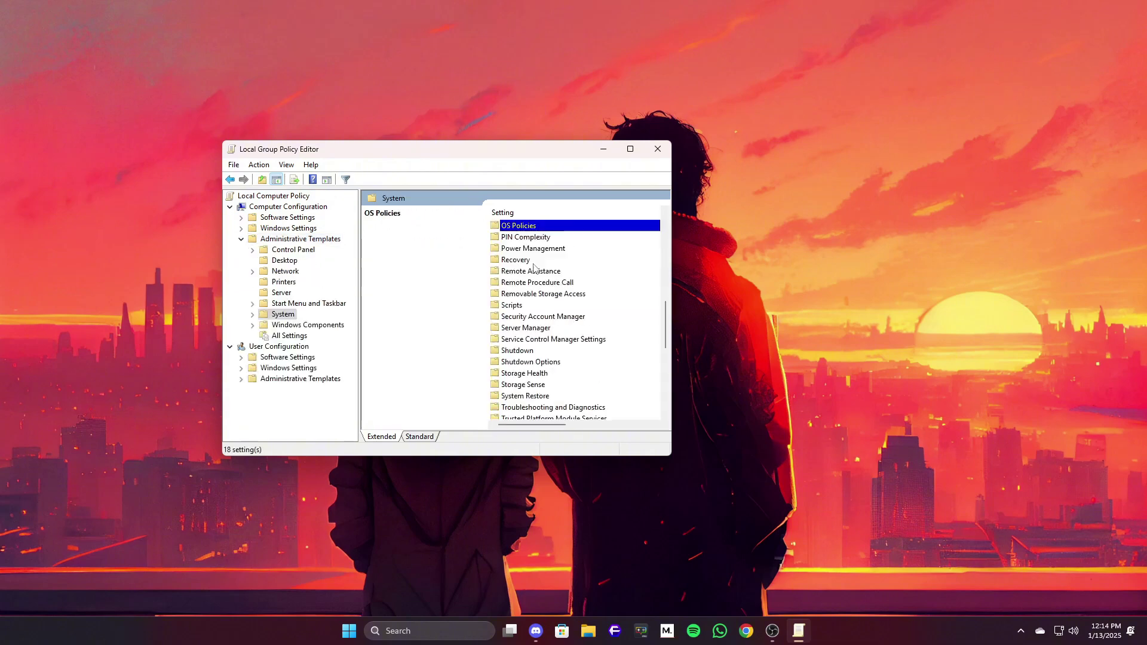
double_click(539, 227)
- Set Allow Clipboard History to Enabled, verify it, and close the editor
double_click(540, 226)
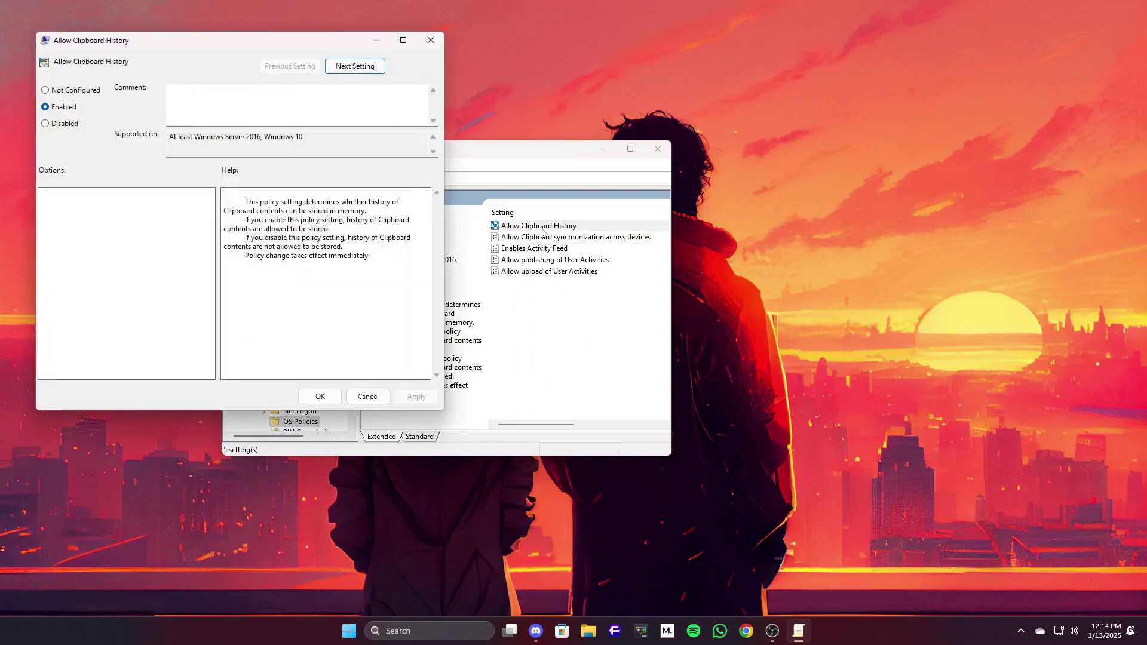
left_click(62, 107)
left_click(321, 397)
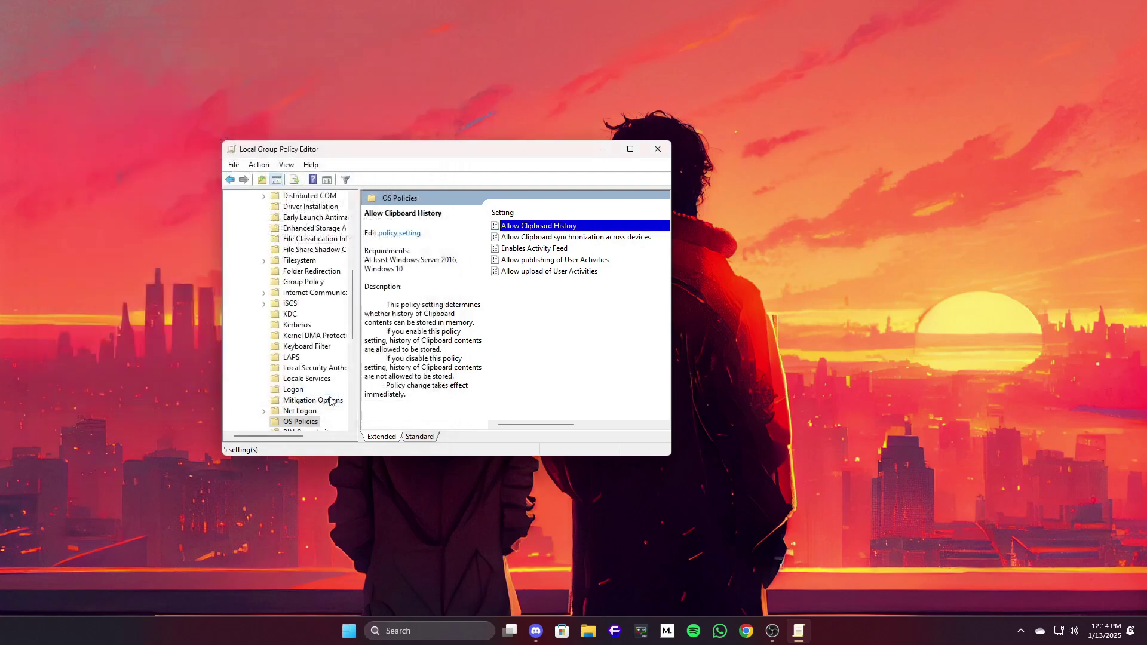
left_click(531, 238)
double_click(538, 226)
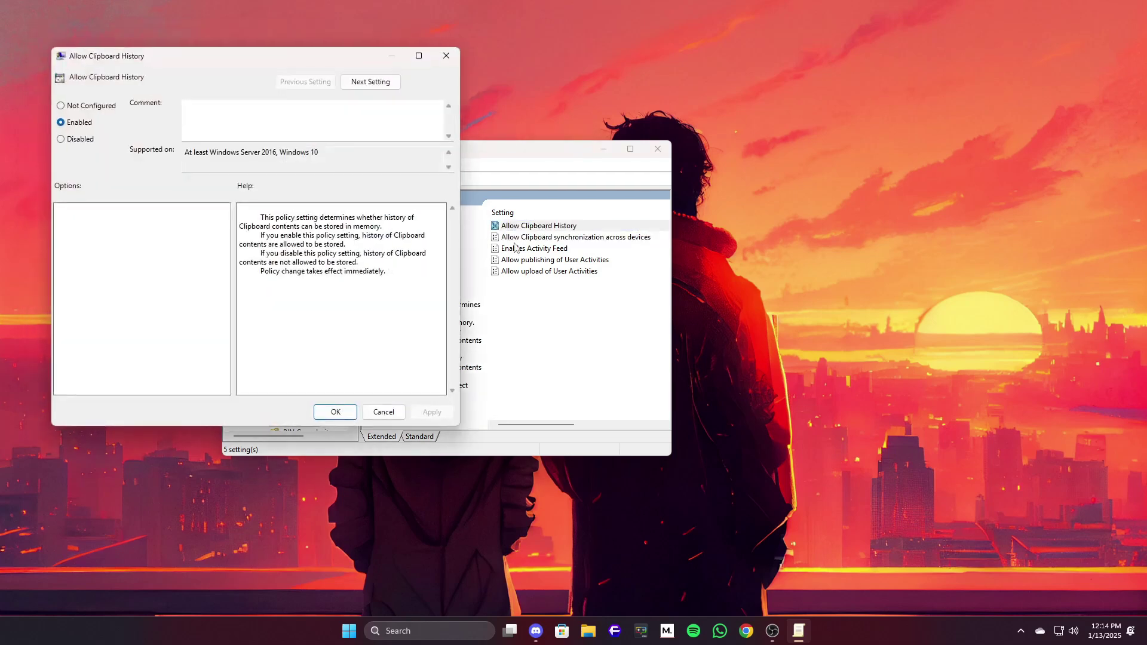
left_click(335, 411)
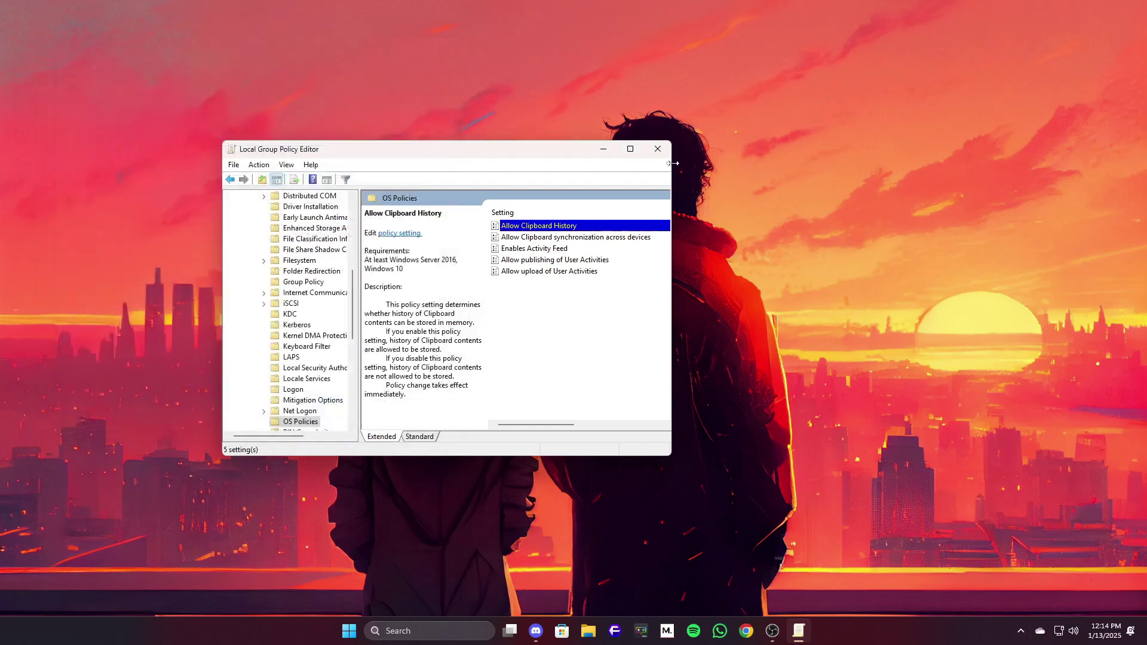
left_click(664, 153)
- Test Win+V clipboard history, then launch Command Prompt from a 'cmd' search as administrator
key("super+v")
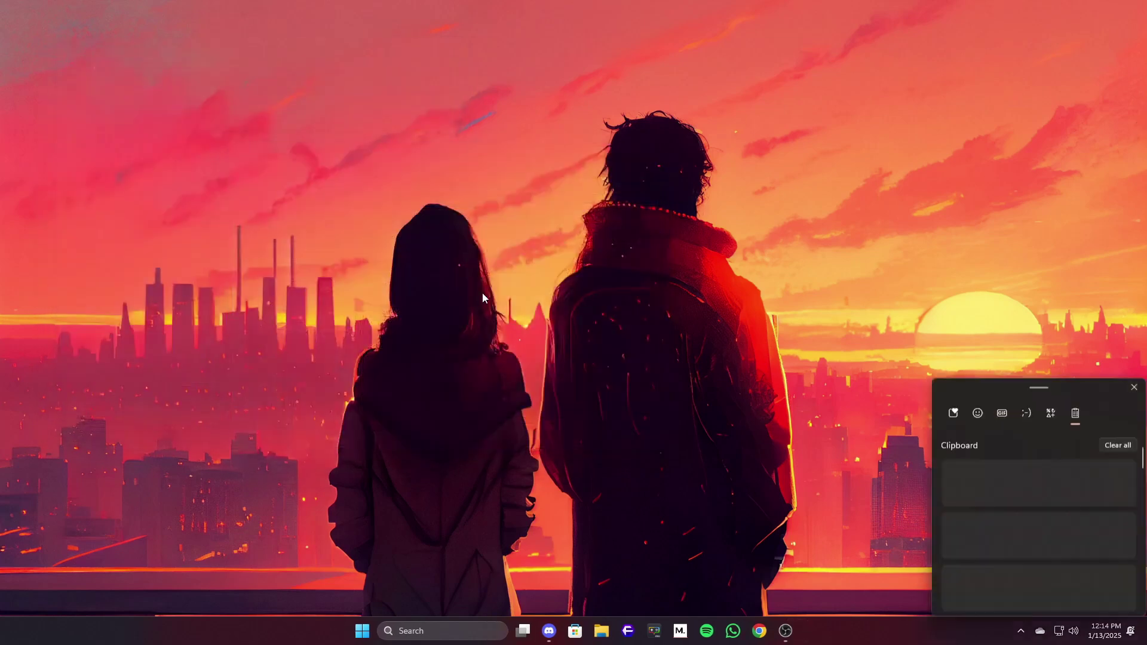
left_click(542, 377)
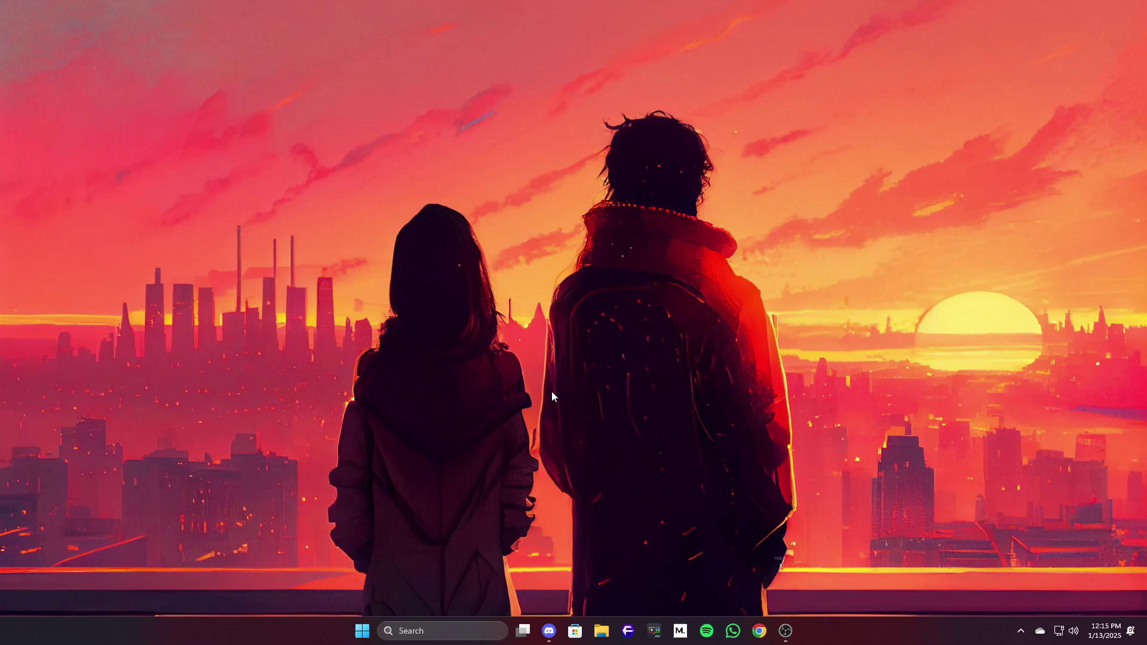
key("super")
type("cmd")
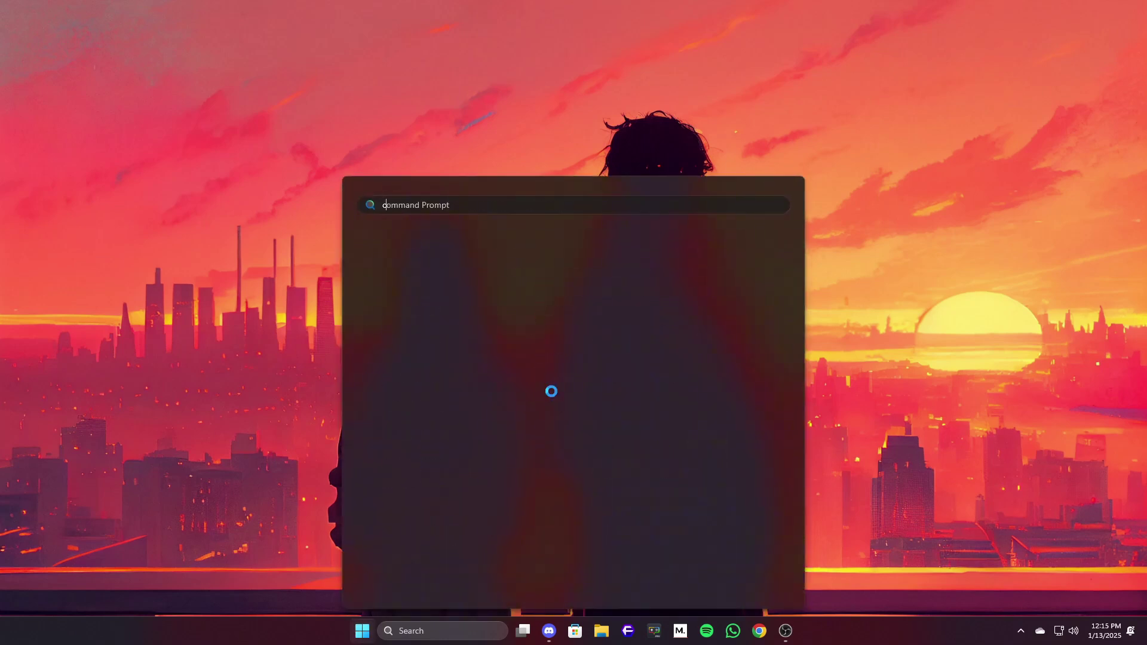
right_click(478, 292)
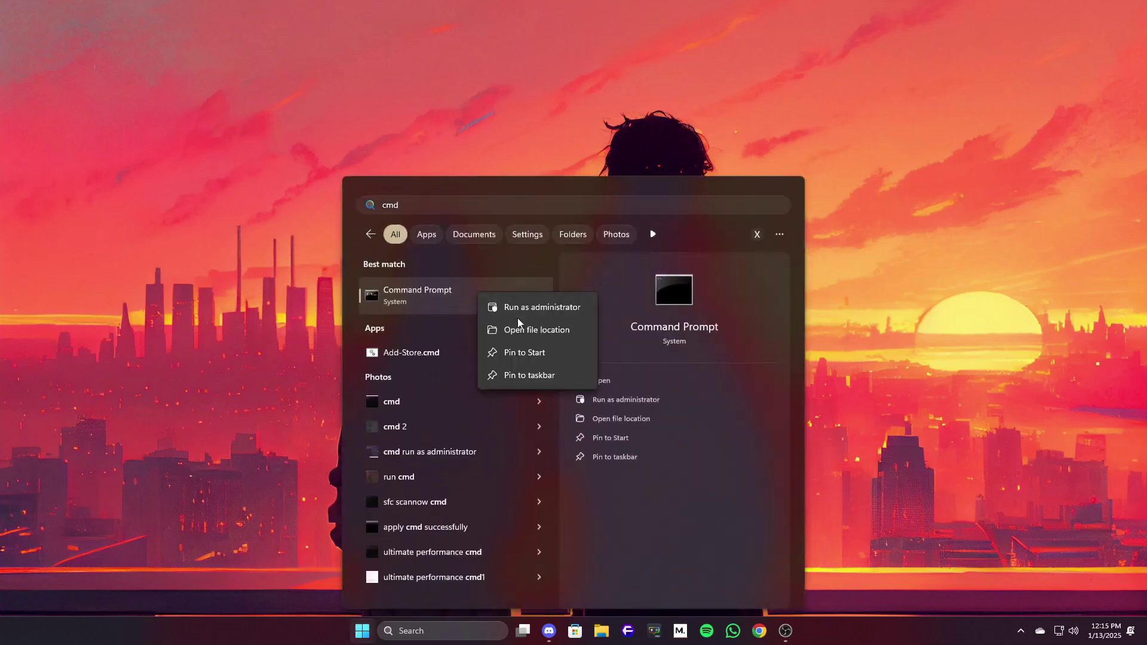
left_click(543, 309)
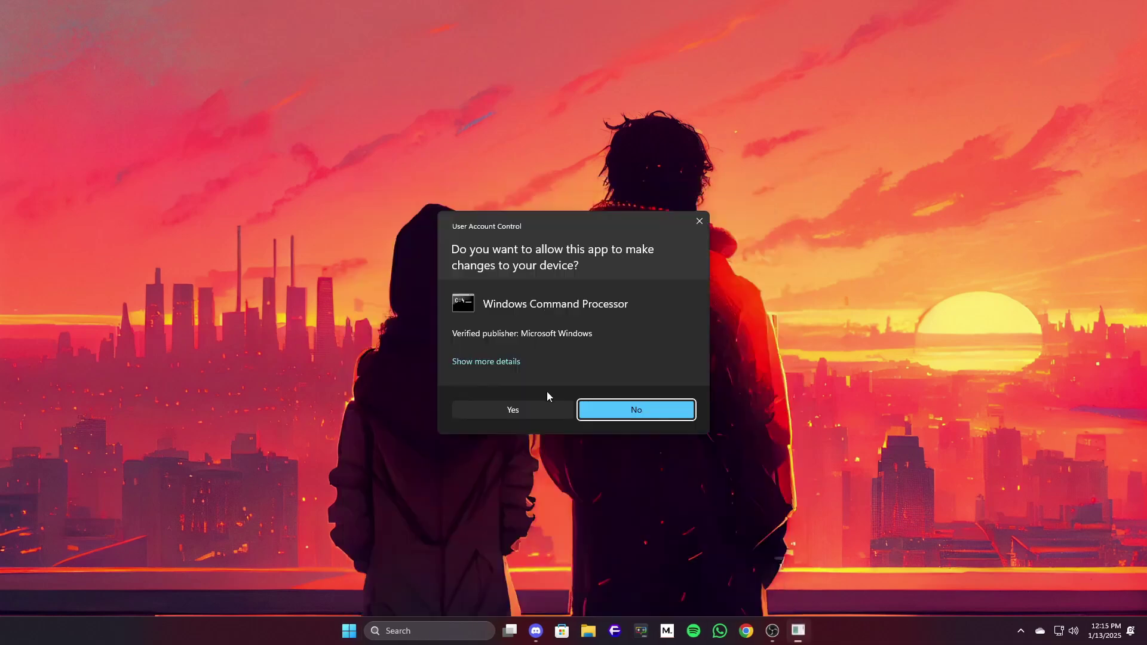
left_click(543, 412)
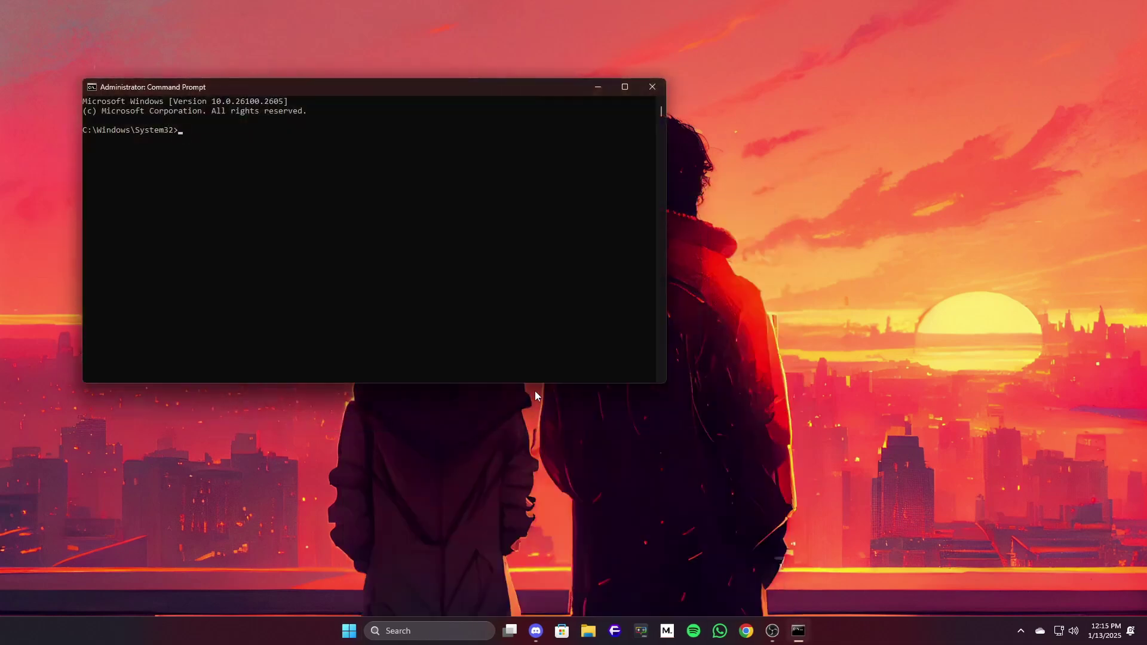
- Run sfc /scannow and check clipboard history with Win+V while the scan runs
type("sfc/scannow")
key("Return")
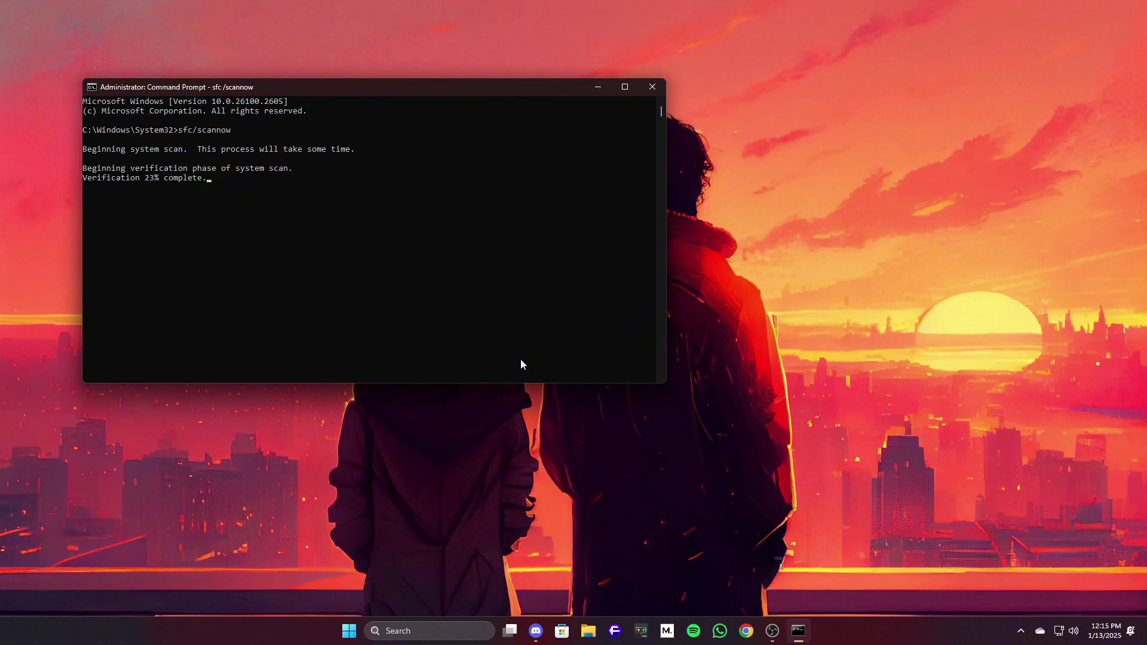
key("super+v")
key("Escape")
left_click(491, 294)
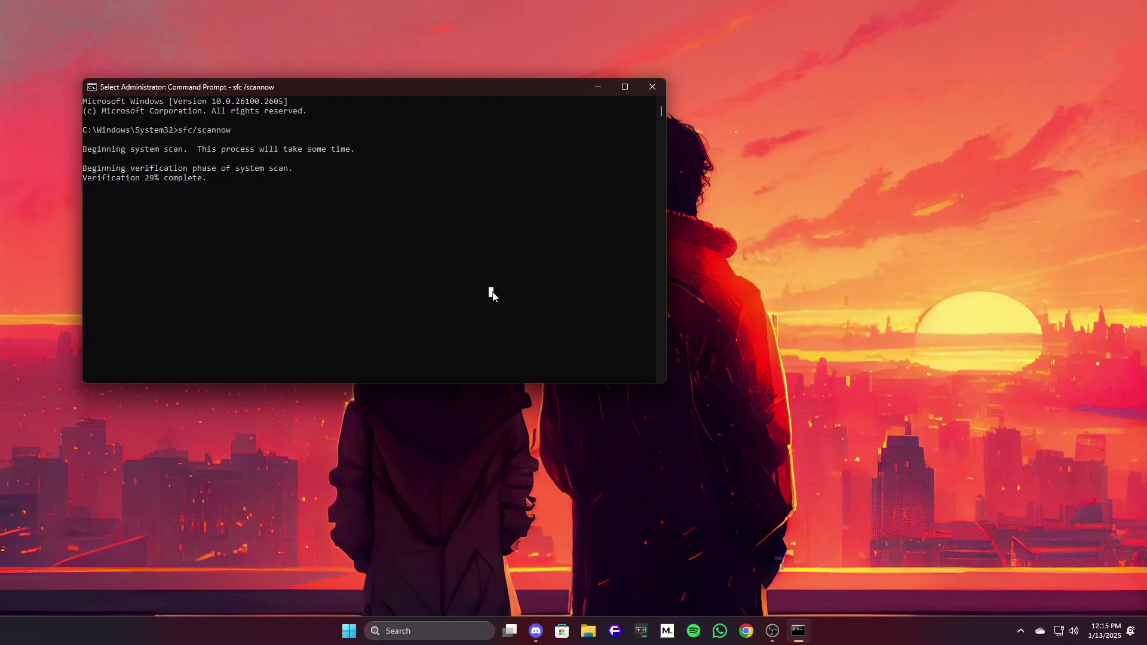